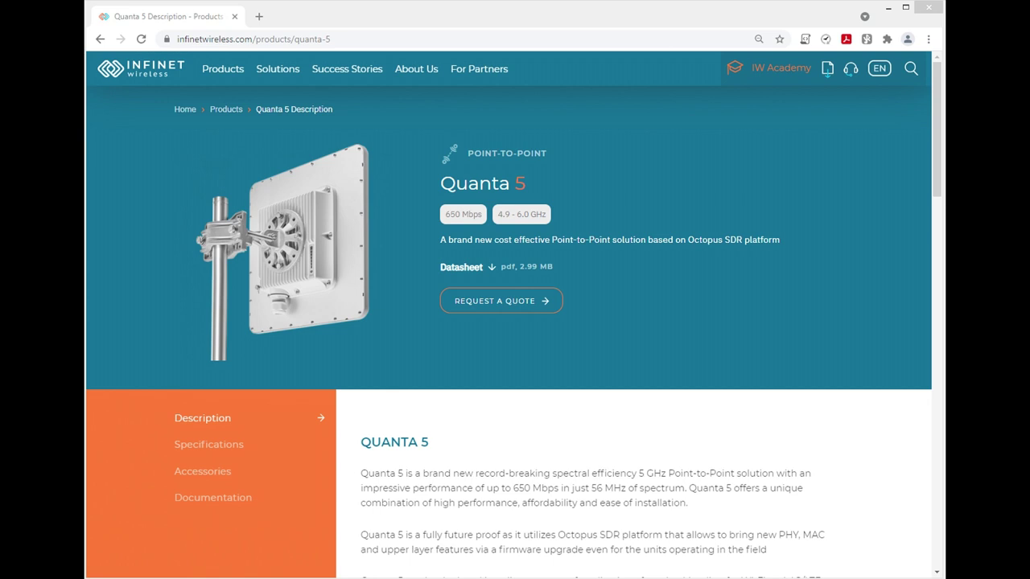
Step: Give Ethernet 2's TCP/IPv4 the static address 10.10.10.10 with mask 255.255.255.0
left_click(382, 379)
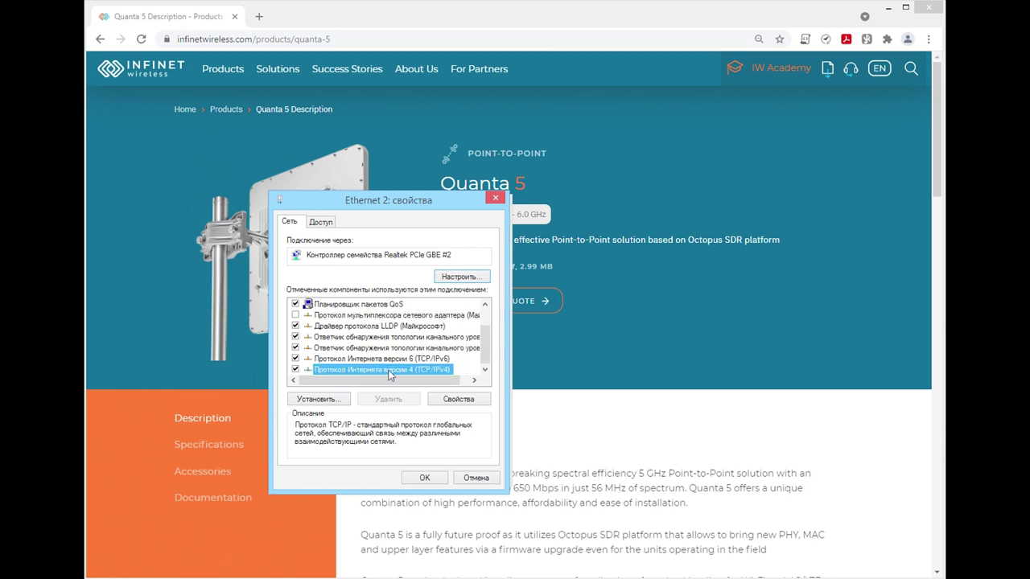
left_click(447, 399)
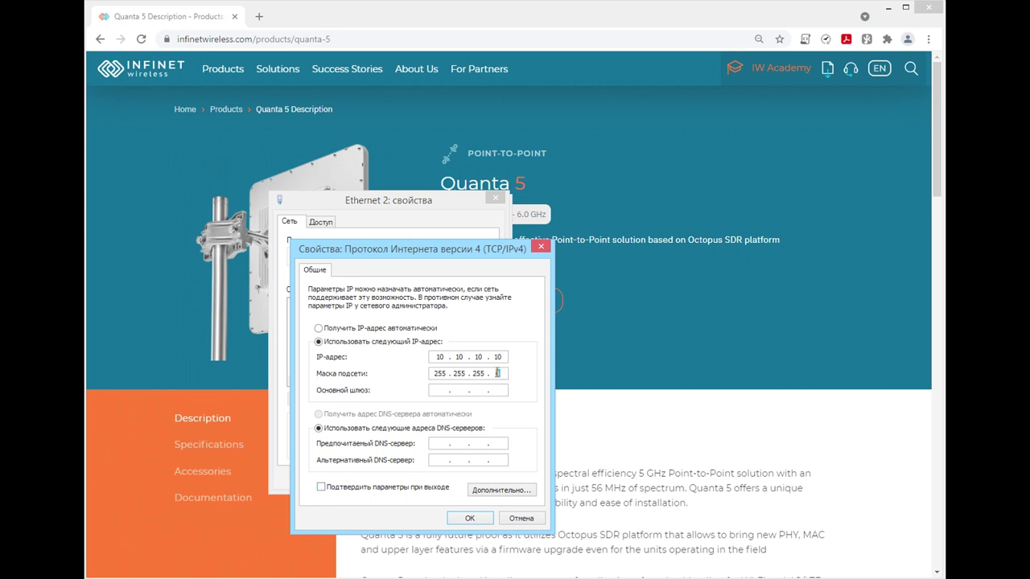
left_click(465, 518)
Step: Close the adapter properties and load the radio's web interface at 10.10.10.1
left_click(424, 478)
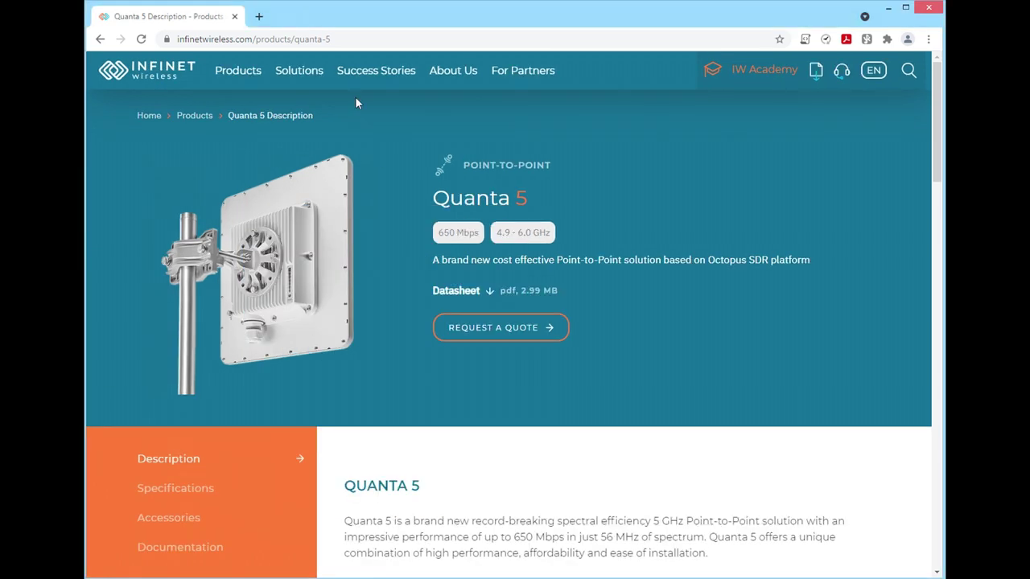
left_click(354, 40)
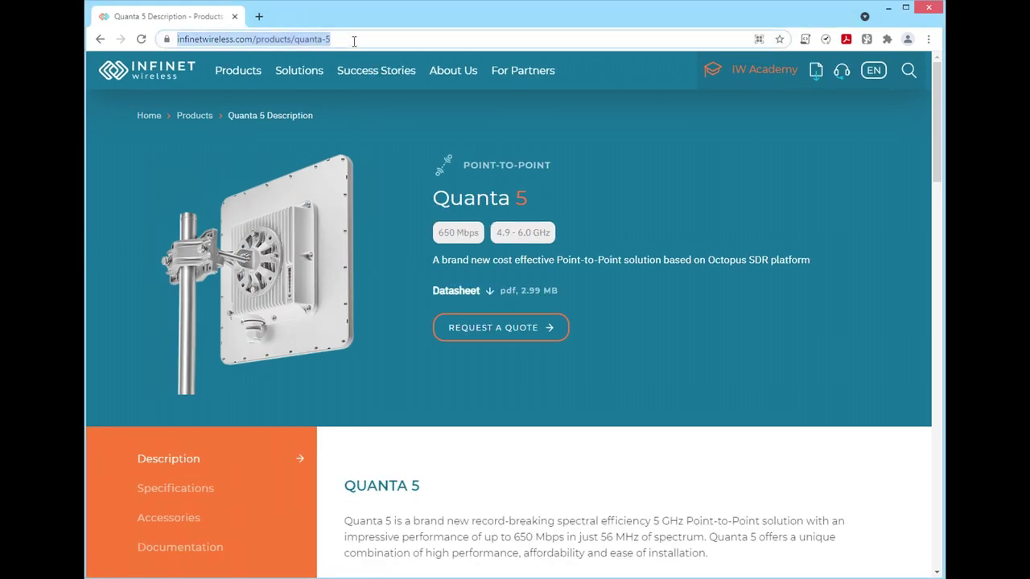
type("10.10.10.1")
key("Return")
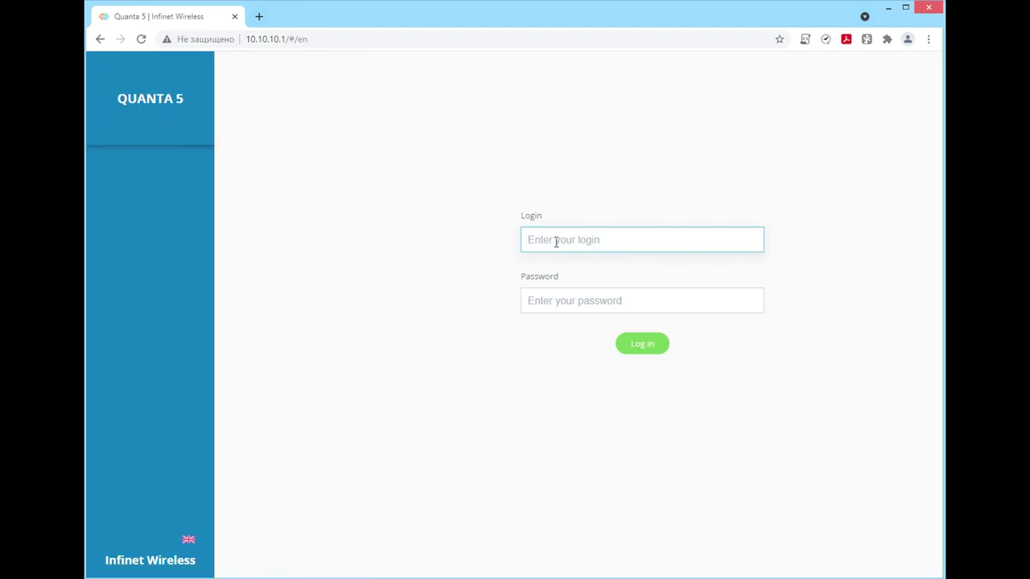
Step: Log in to the Quanta 5 with the admin login and password
left_click(556, 242)
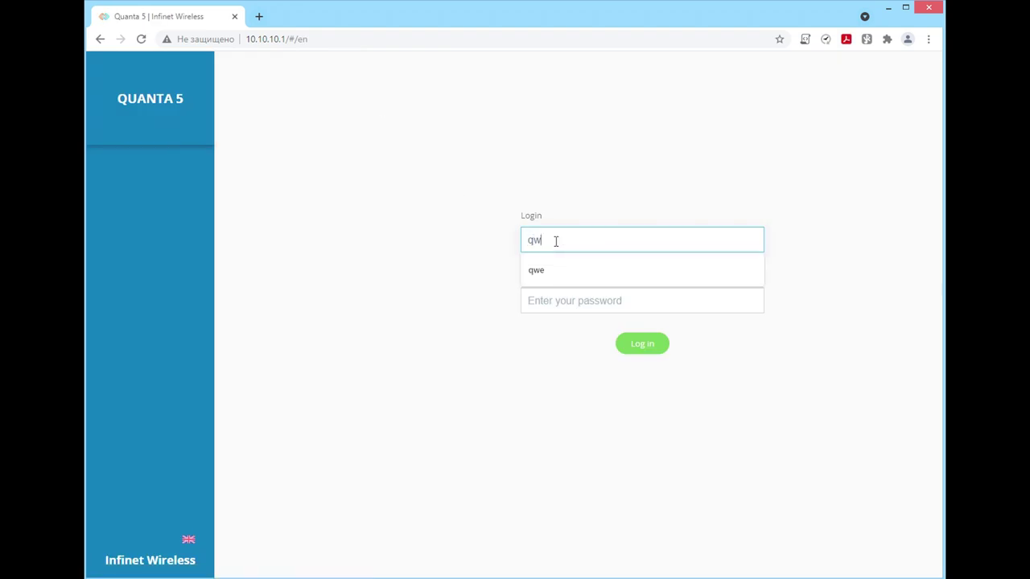
left_click(543, 300)
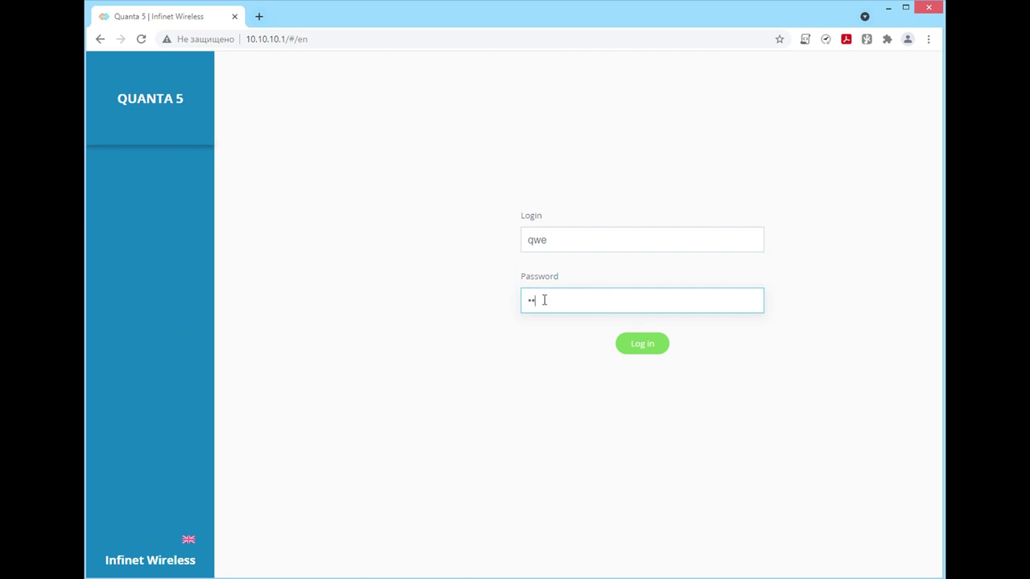
left_click(643, 347)
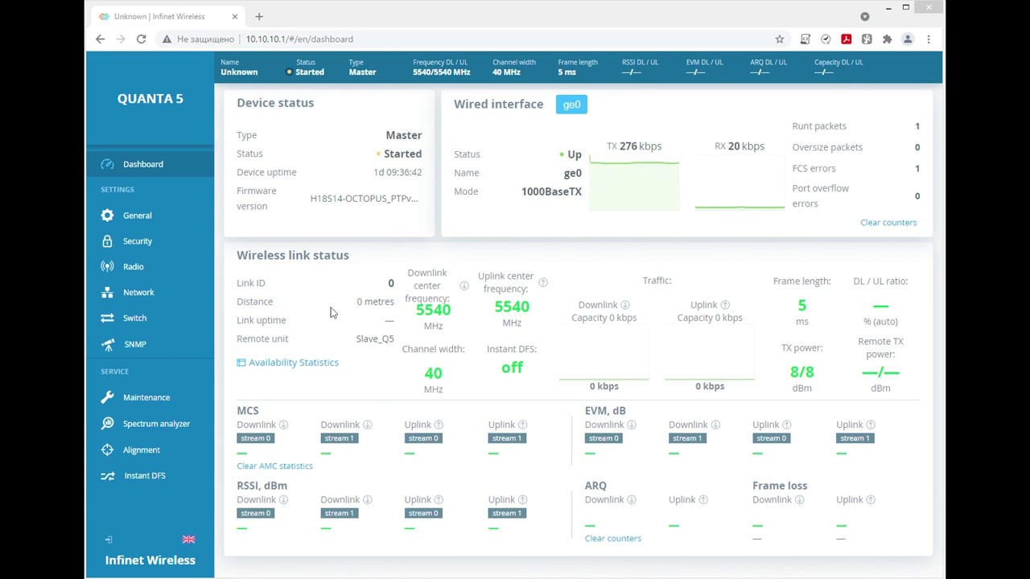
Step: Rename the device to Master in the General settings
left_click(144, 225)
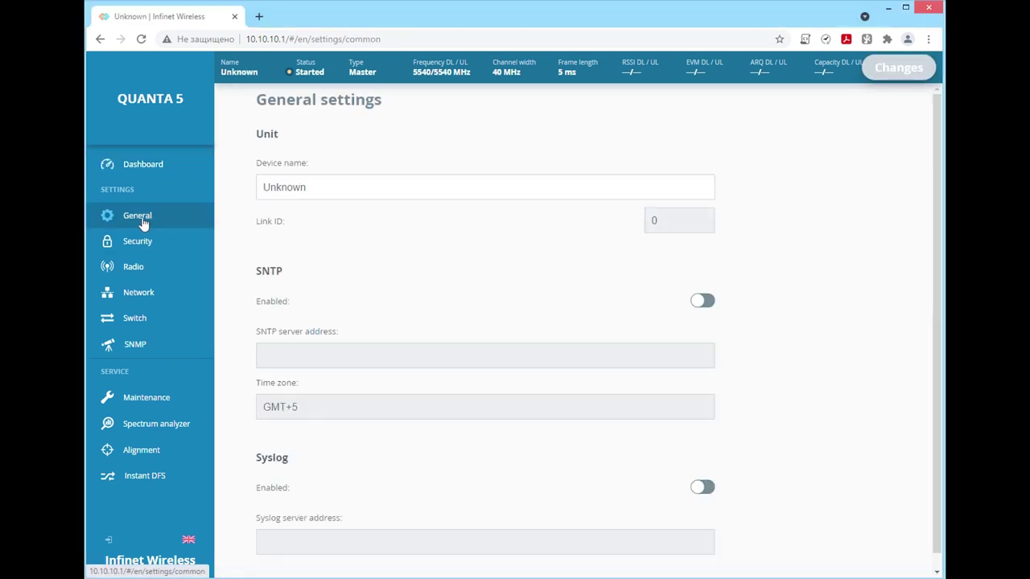
left_click_drag(308, 188, 277, 188)
type("Master")
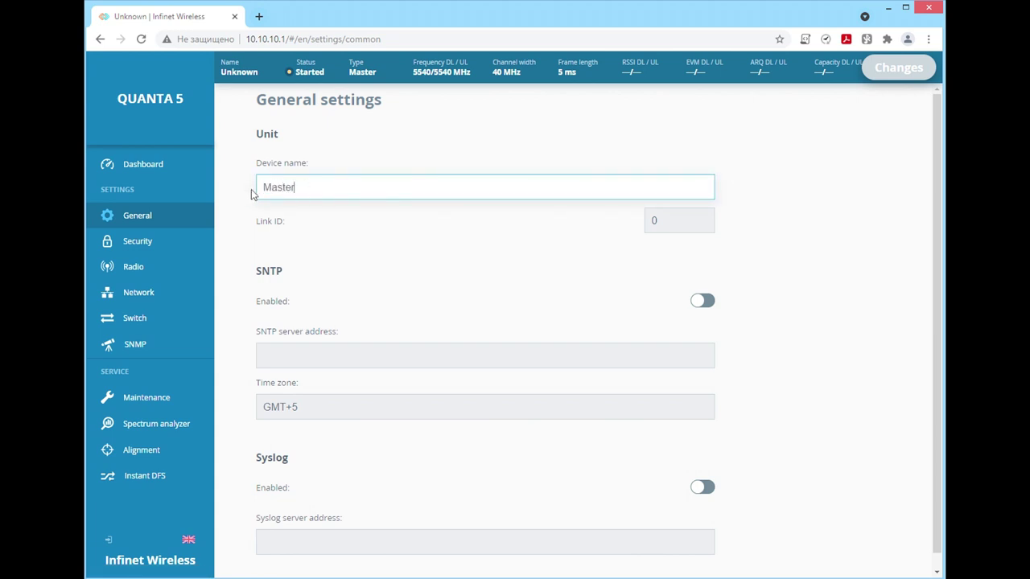
left_click(137, 244)
Step: Replace the admin login and password with new credentials, save, and view the Maintenance page
left_click(326, 157)
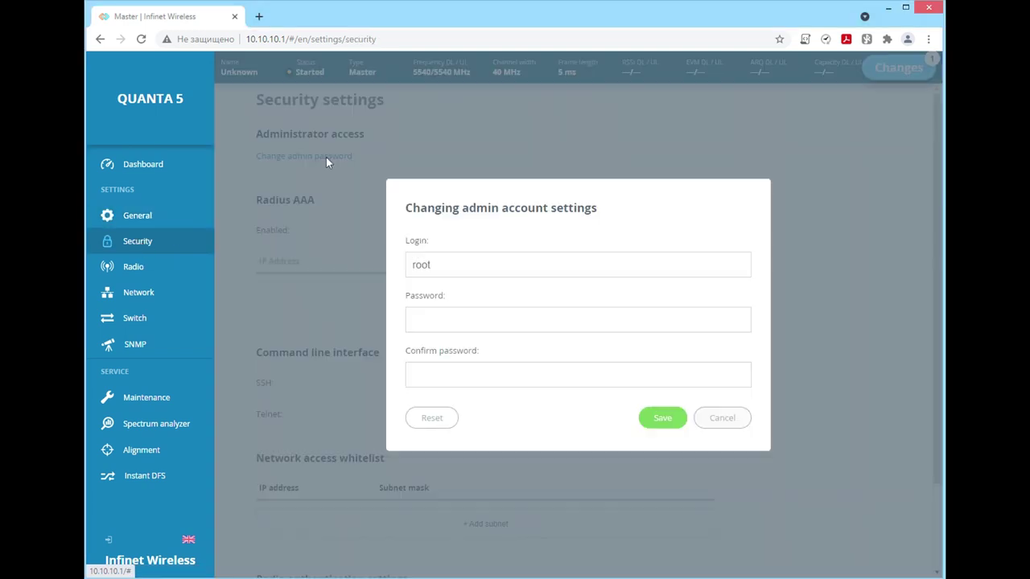
left_click(446, 267)
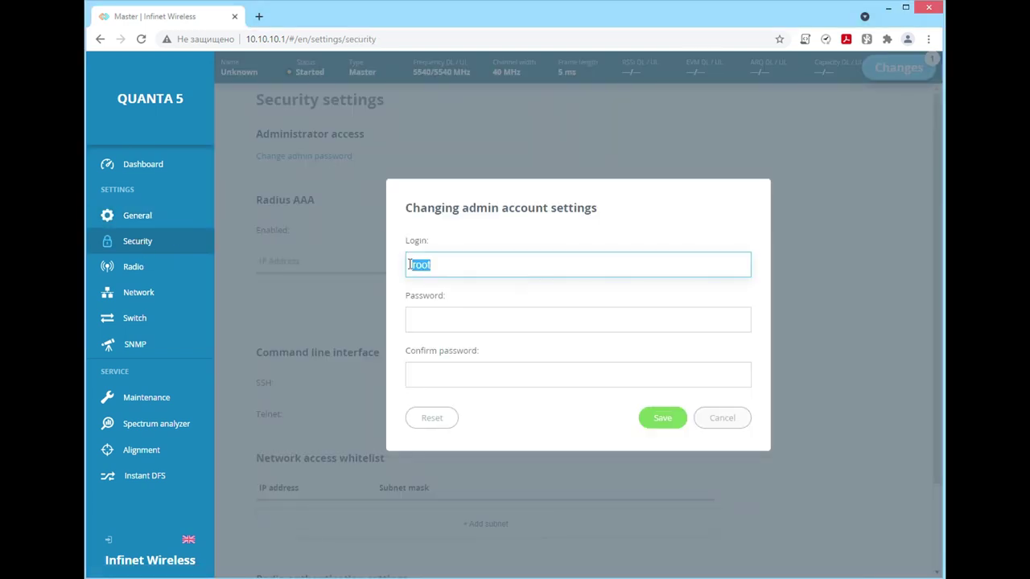
left_click(452, 323)
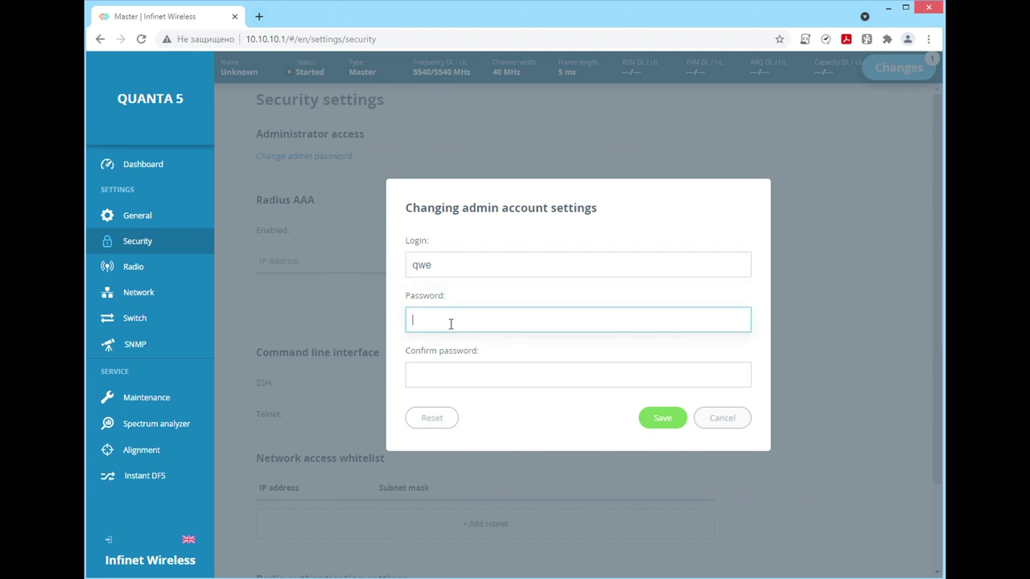
left_click(437, 376)
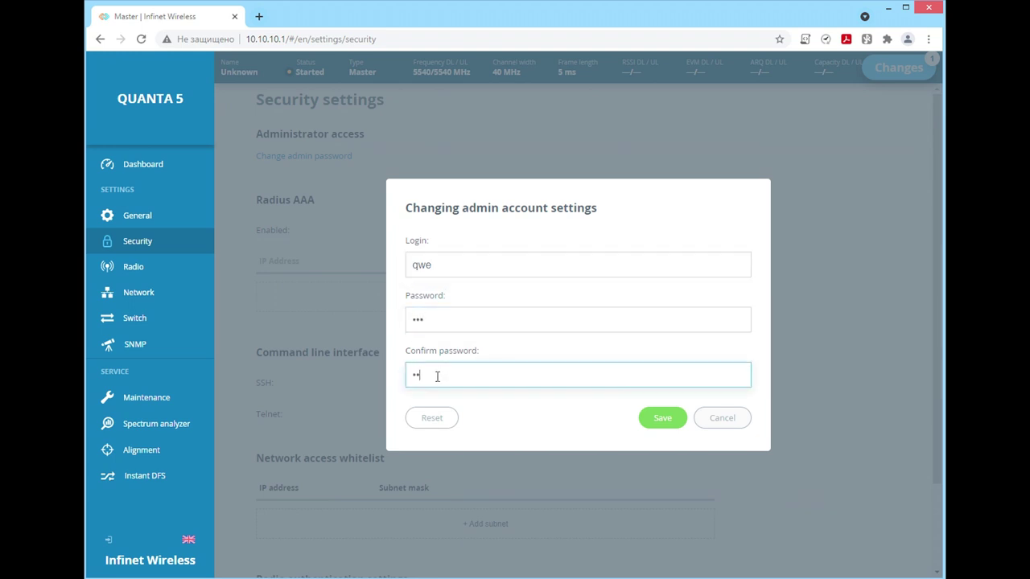
left_click(676, 419)
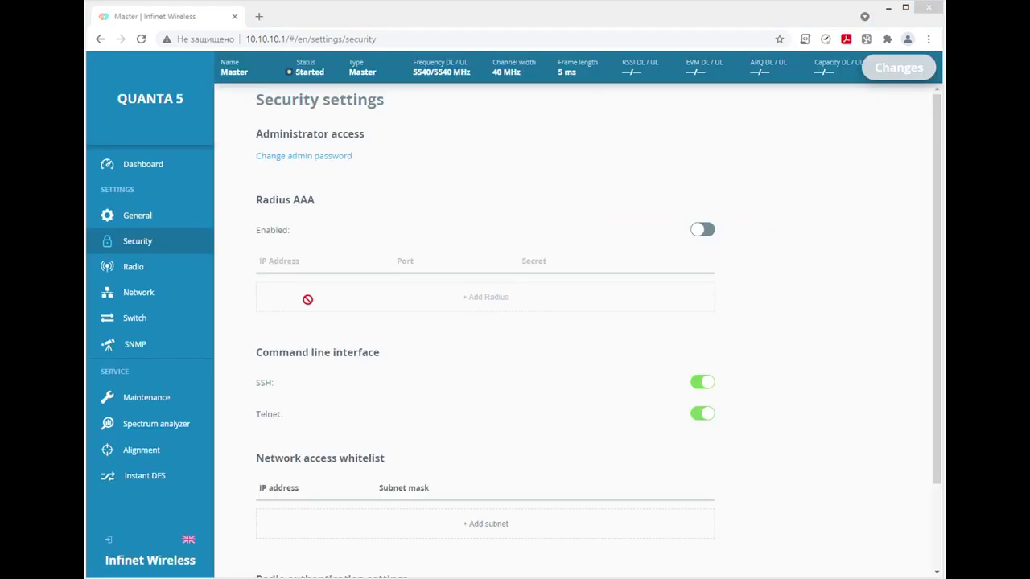
left_click(159, 400)
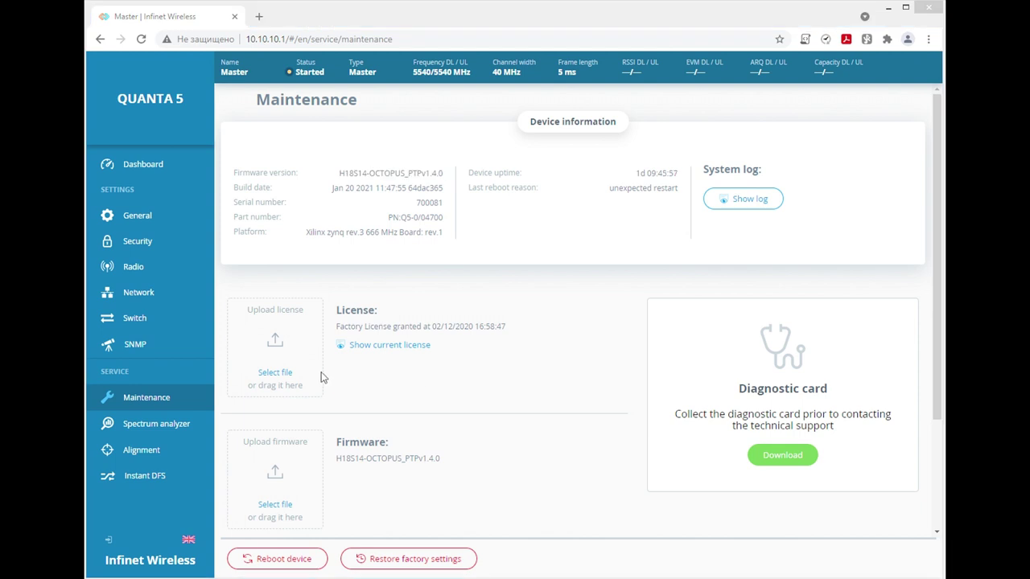
Step: Add the IP address 192.168.0.1/24 on VLAN 555 in the Network settings
left_click(150, 296)
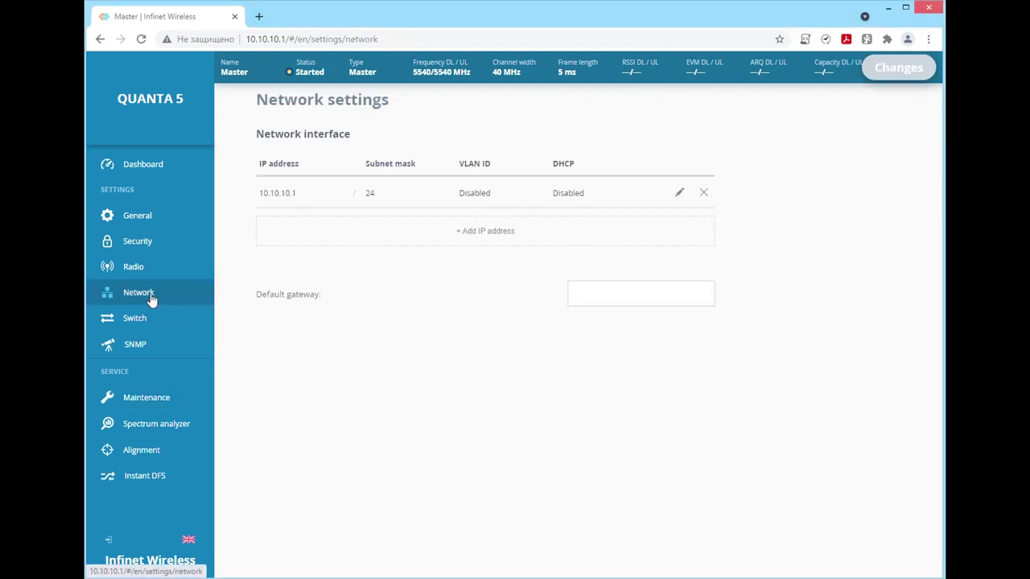
left_click(479, 235)
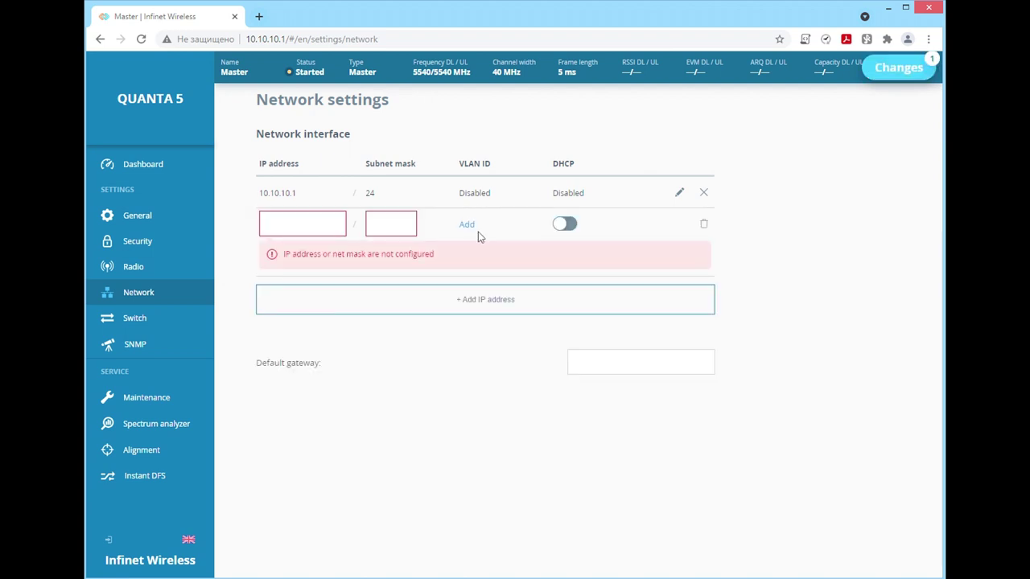
left_click(306, 227)
type("192.168.0.1")
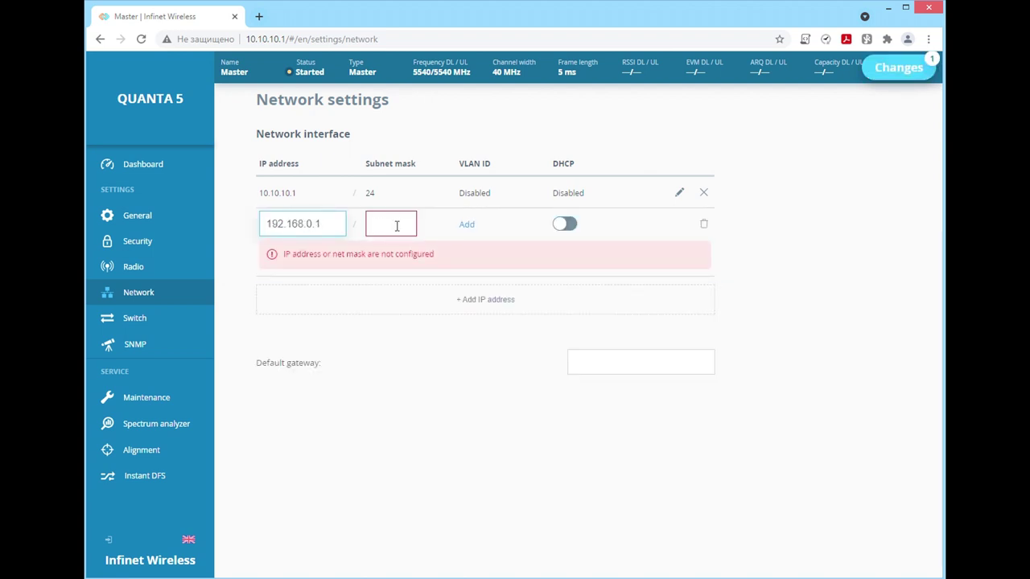
left_click(399, 225)
type("24")
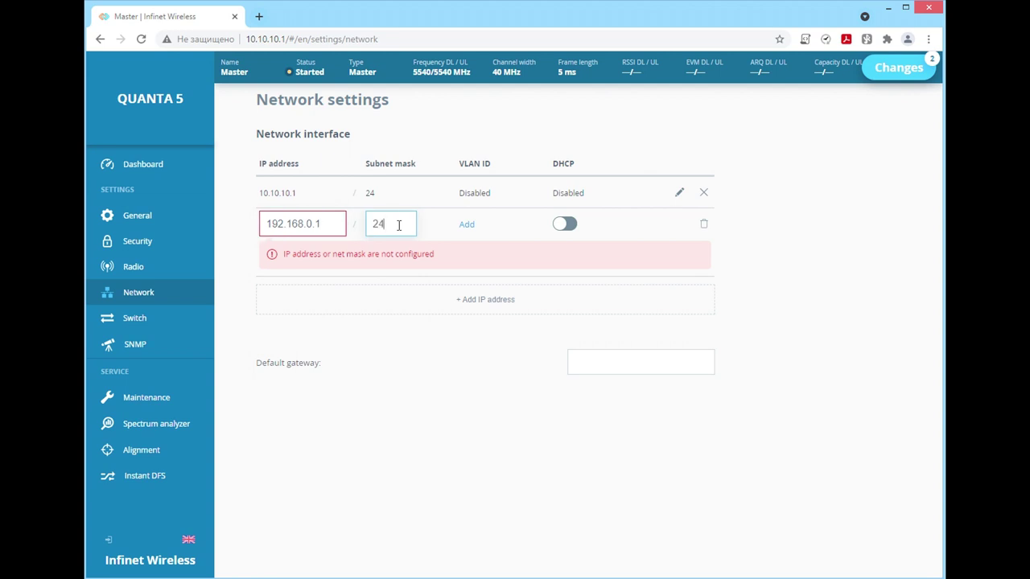
left_click(471, 228)
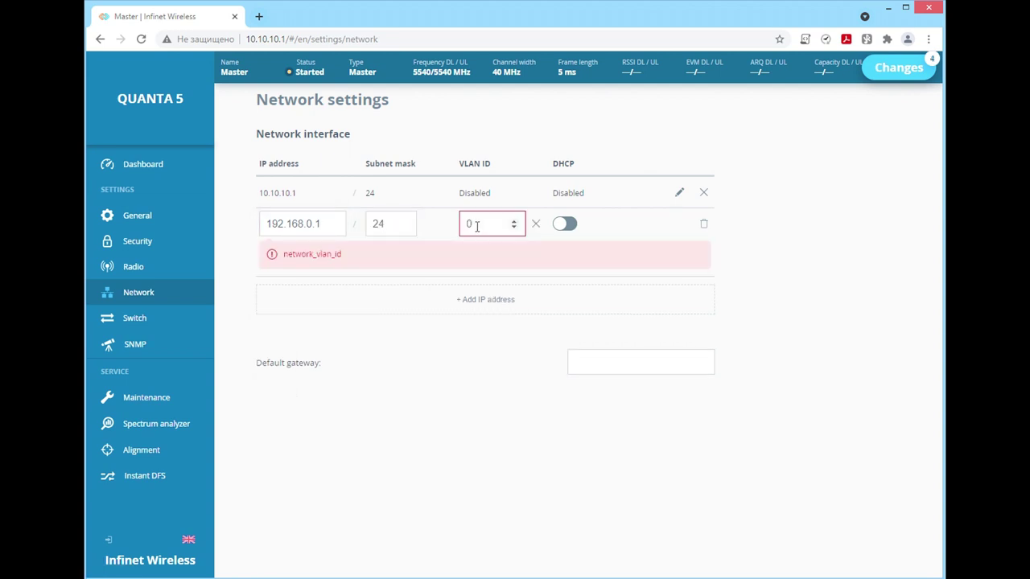
type("55")
left_click(431, 230)
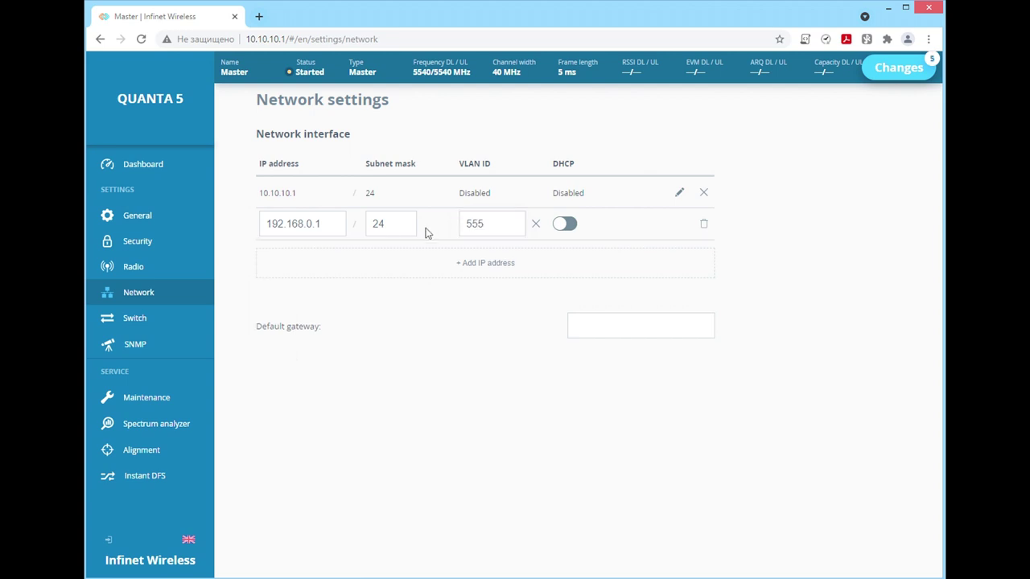
left_click(133, 270)
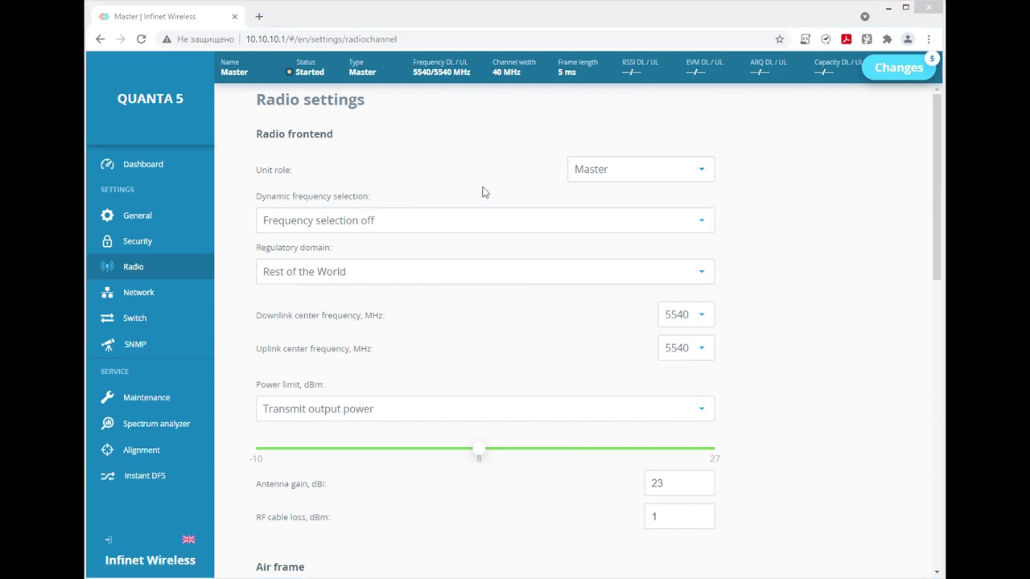
Step: Review the Master role, DFS off and the Rest of the World regulatory domain
left_click(703, 172)
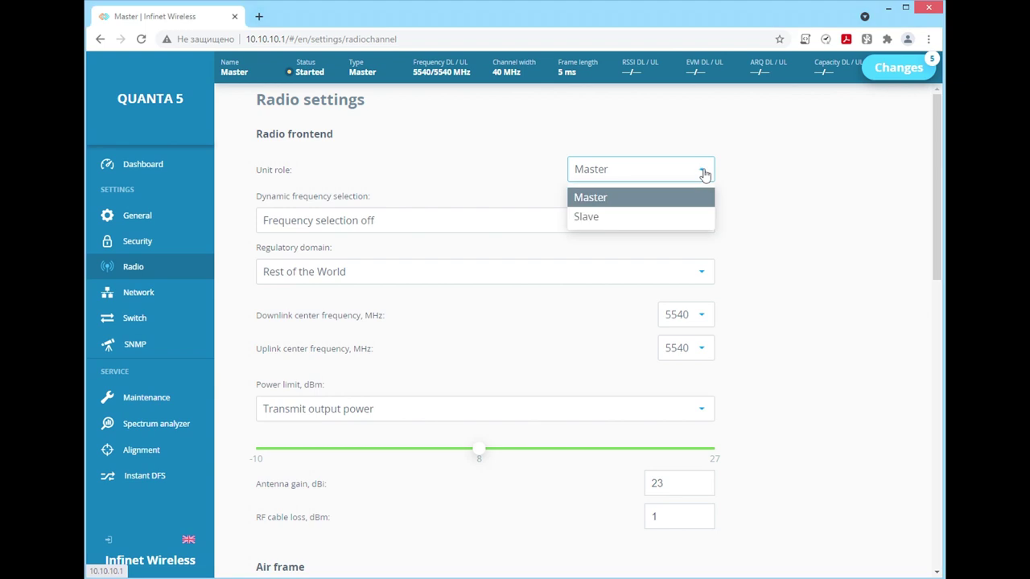
left_click(664, 206)
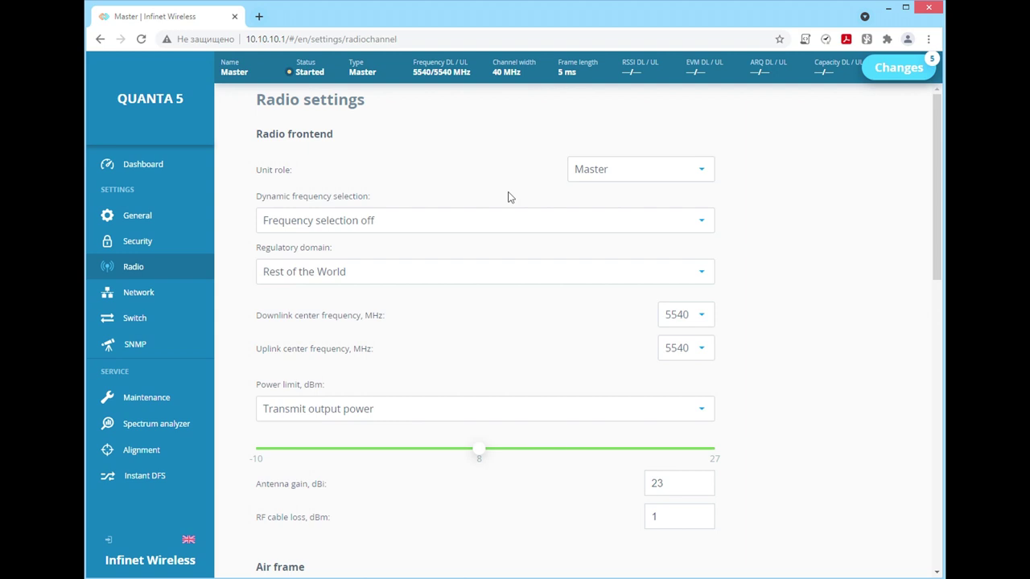
left_click(431, 223)
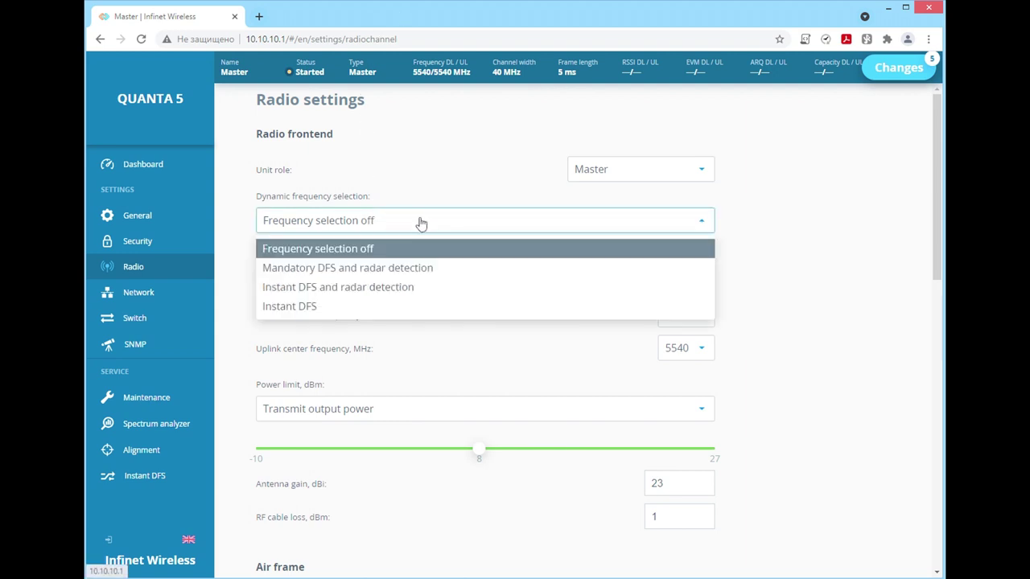
left_click(382, 251)
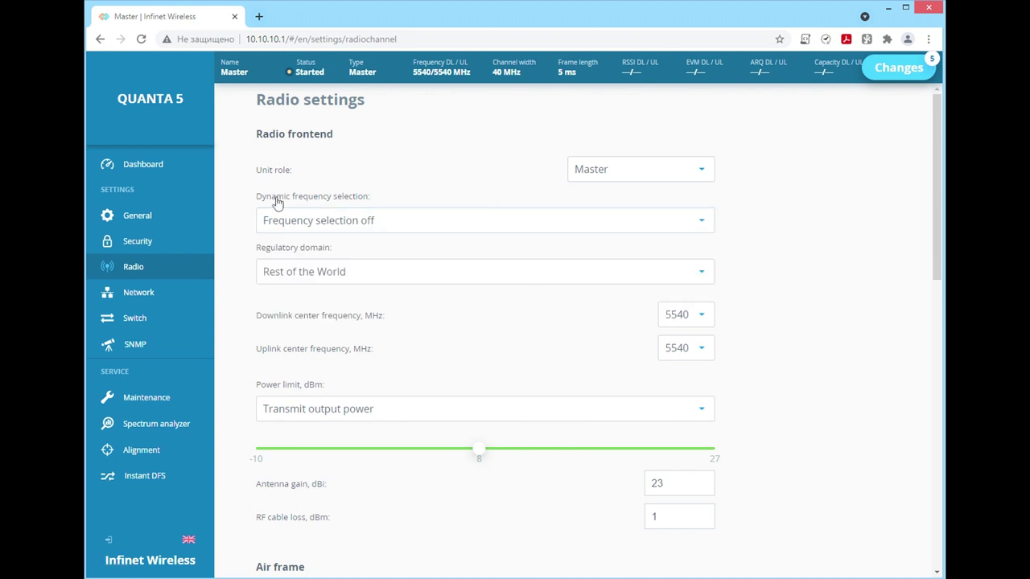
left_click(380, 275)
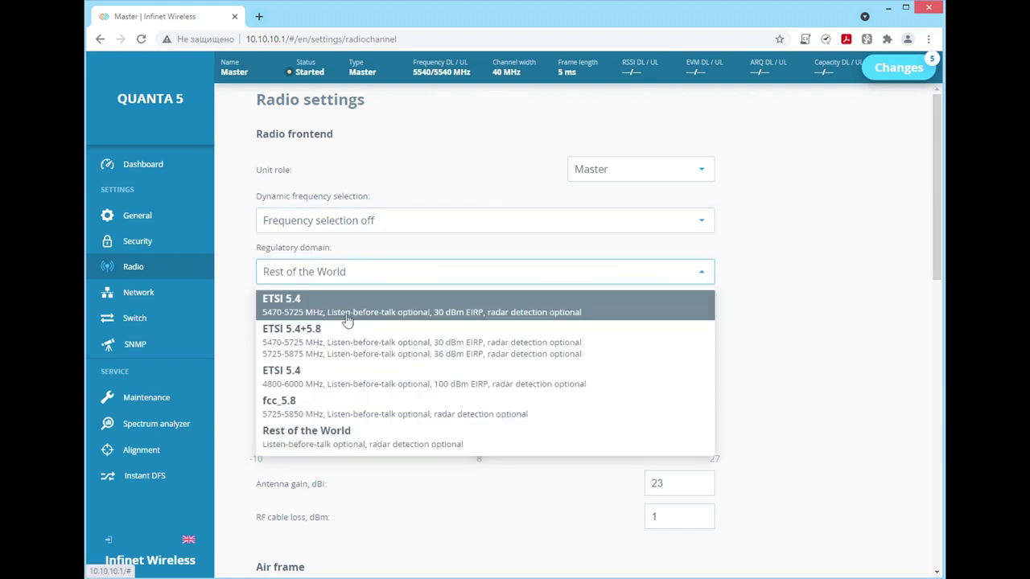
left_click(330, 433)
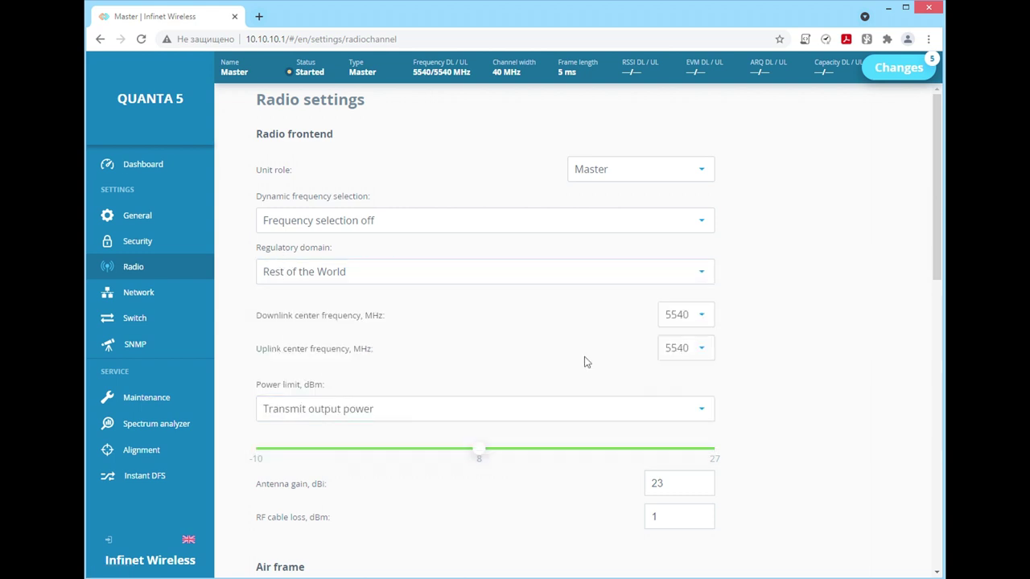
Step: Set the uplink frequency to 5500 MHz, enable mandatory DFS, and choose ETSI 5.4+5.8
left_click(683, 314)
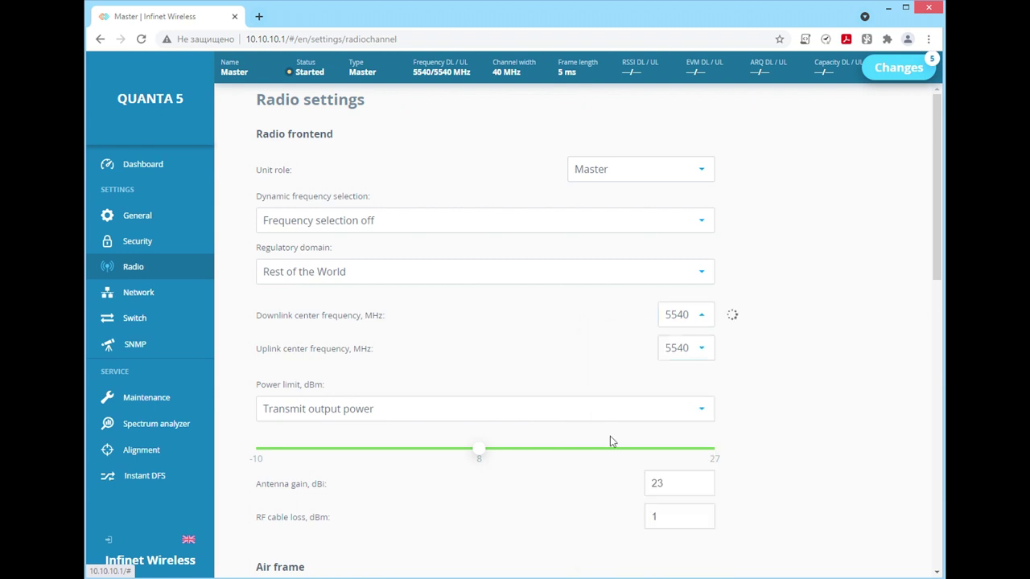
left_click(681, 352)
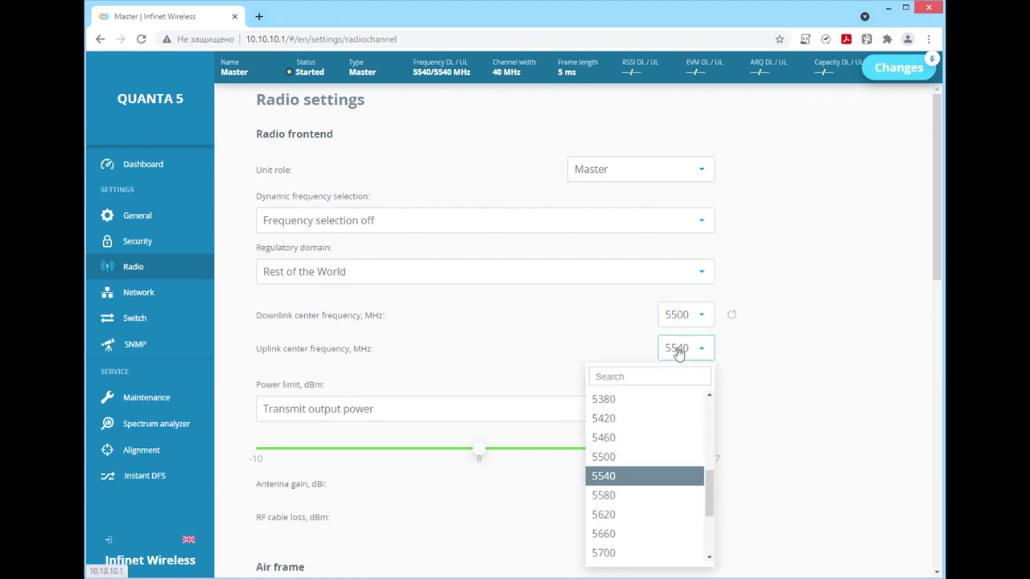
left_click(615, 457)
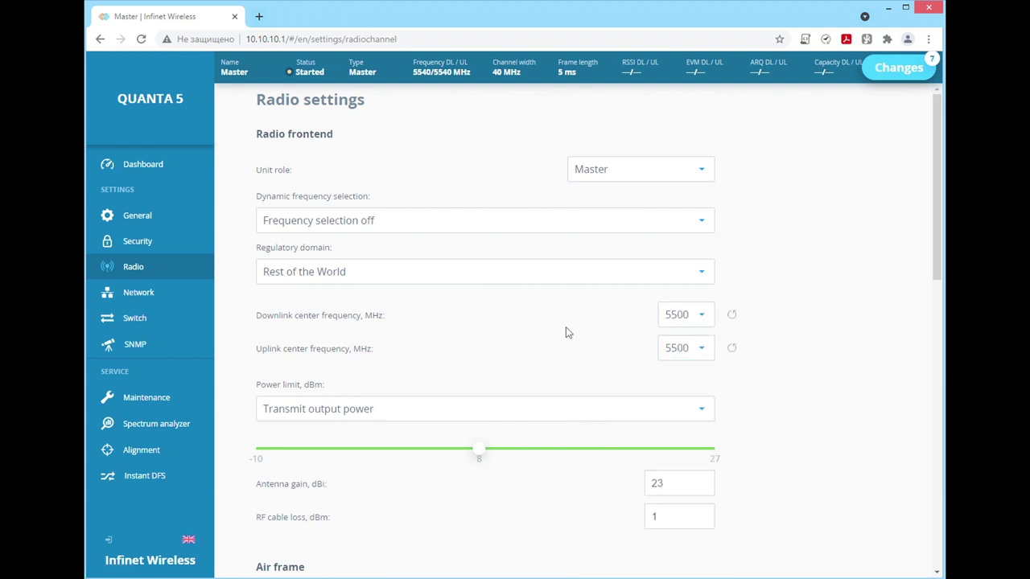
left_click(542, 227)
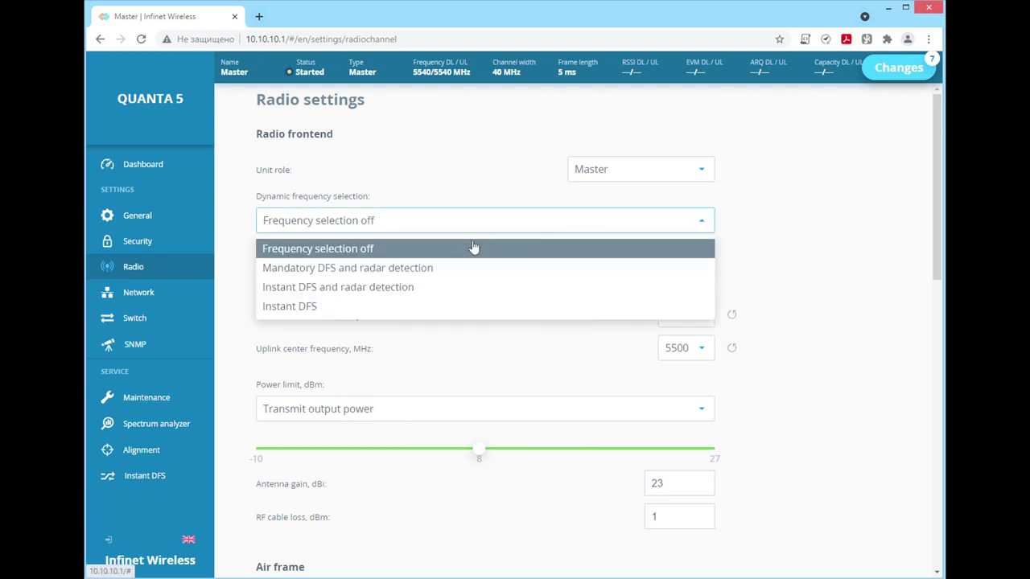
left_click(418, 269)
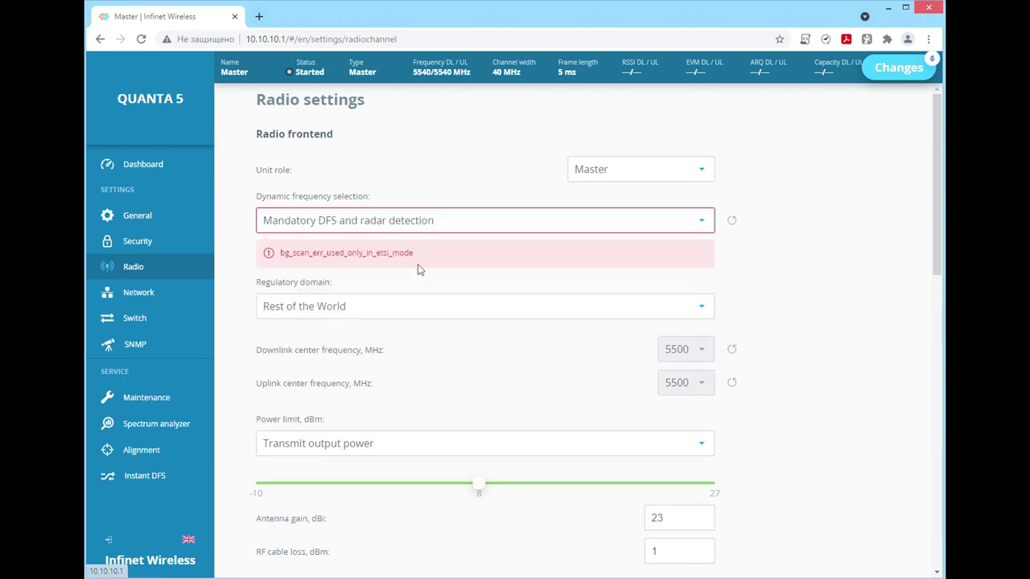
left_click(445, 308)
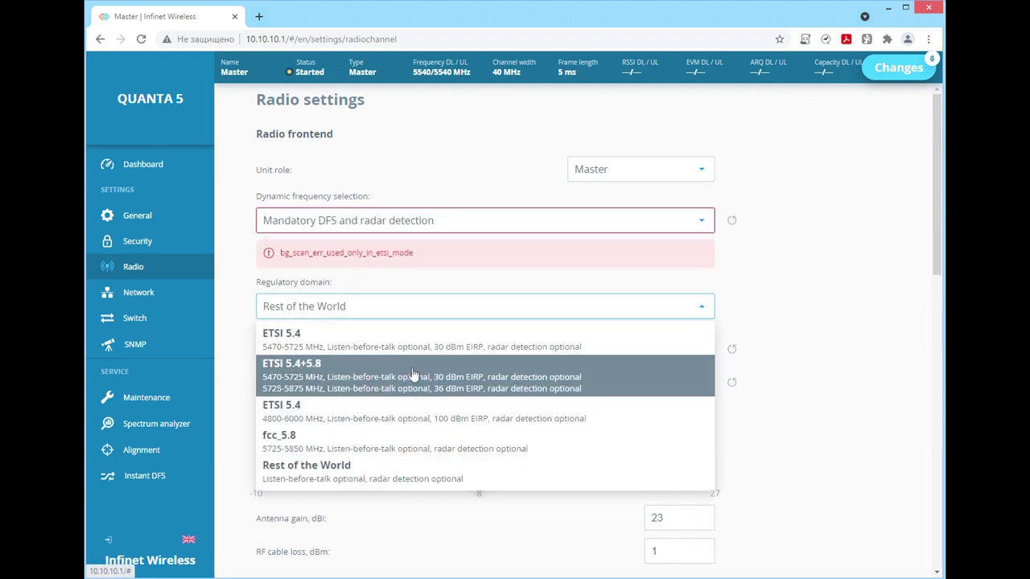
left_click(439, 375)
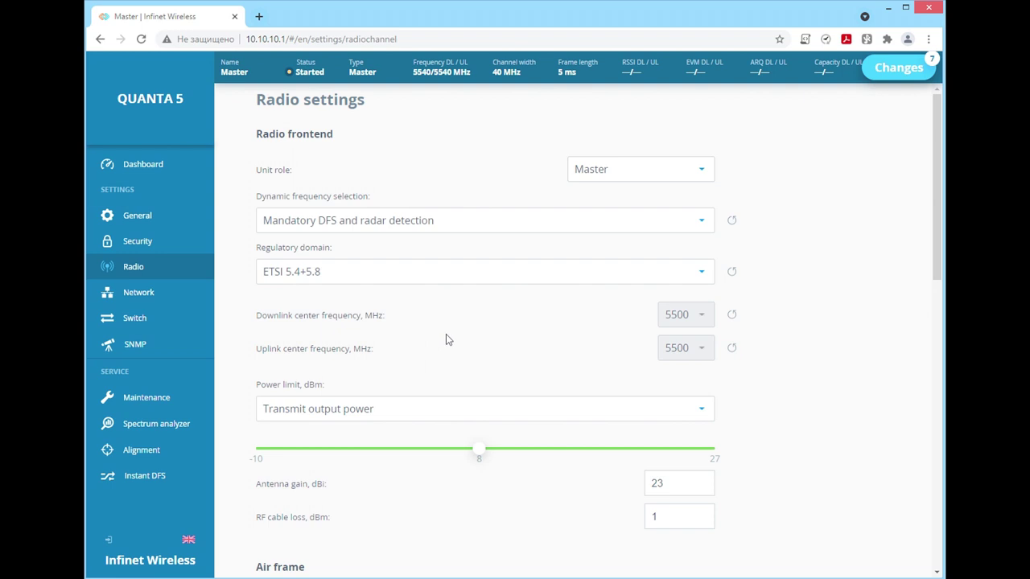
Step: Keep the channel width at 40 MHz and check the frame length options
scroll(563, 331, "down", 2)
scroll(563, 331, "down", 2)
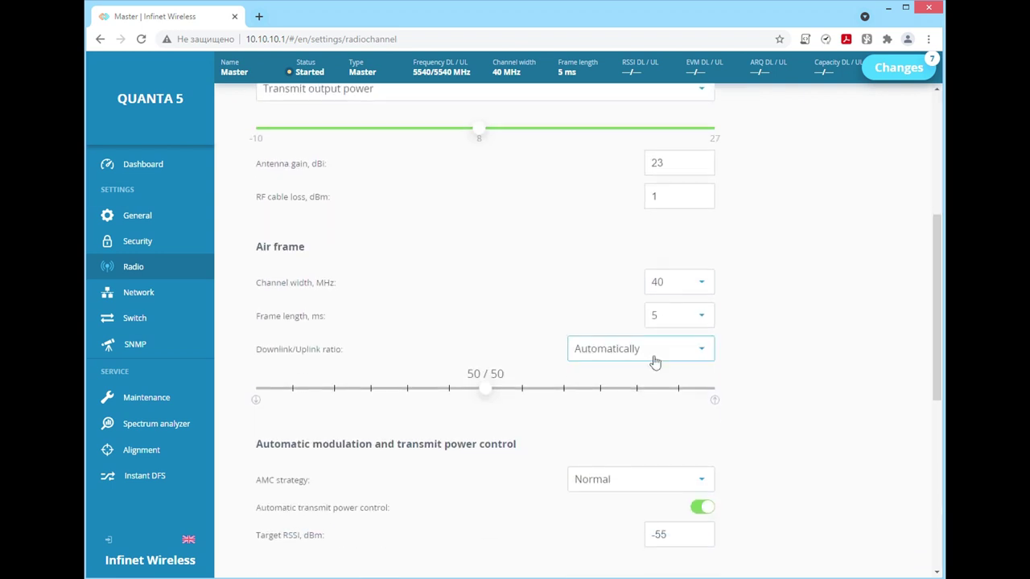
left_click(692, 288)
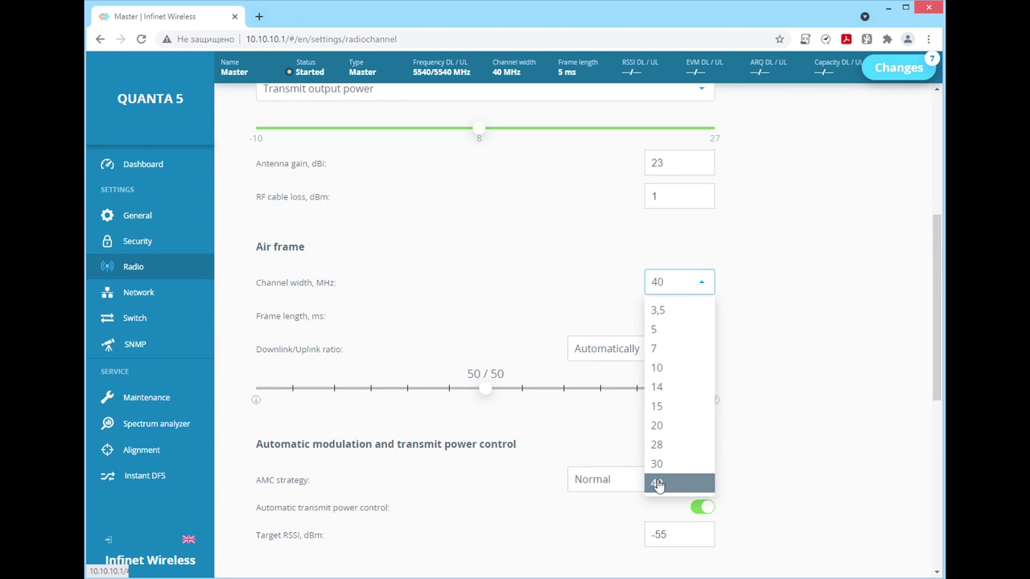
left_click(680, 483)
left_click(686, 313)
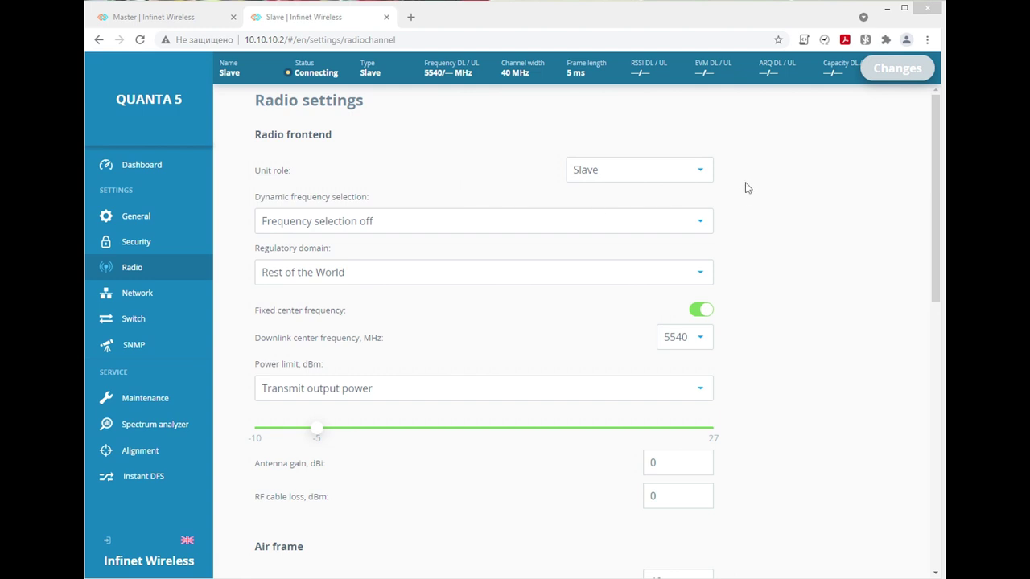
Step: Keep the Slave role and Rest of the World domain, and set the downlink to 5500 MHz
left_click(705, 171)
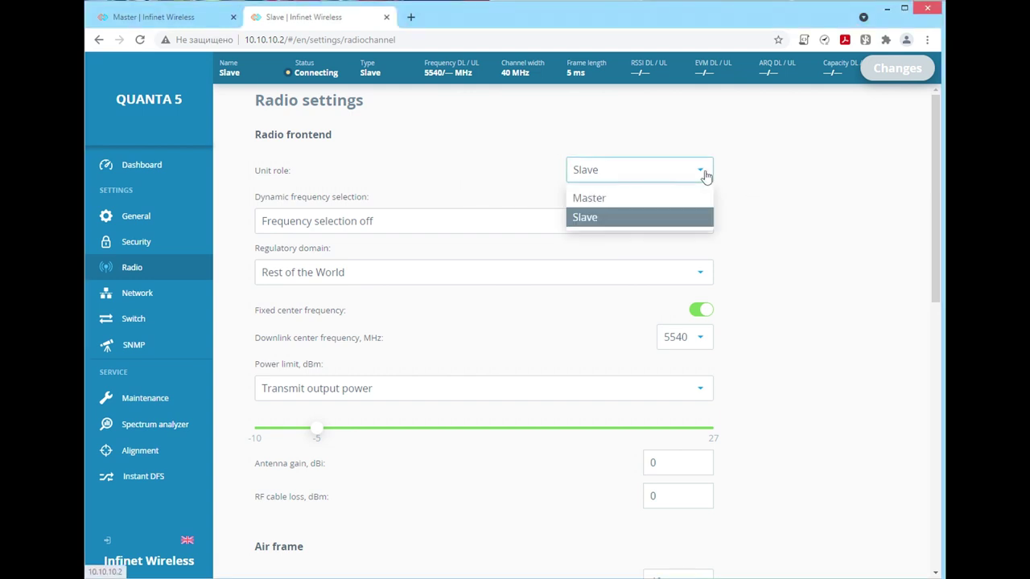
left_click(604, 219)
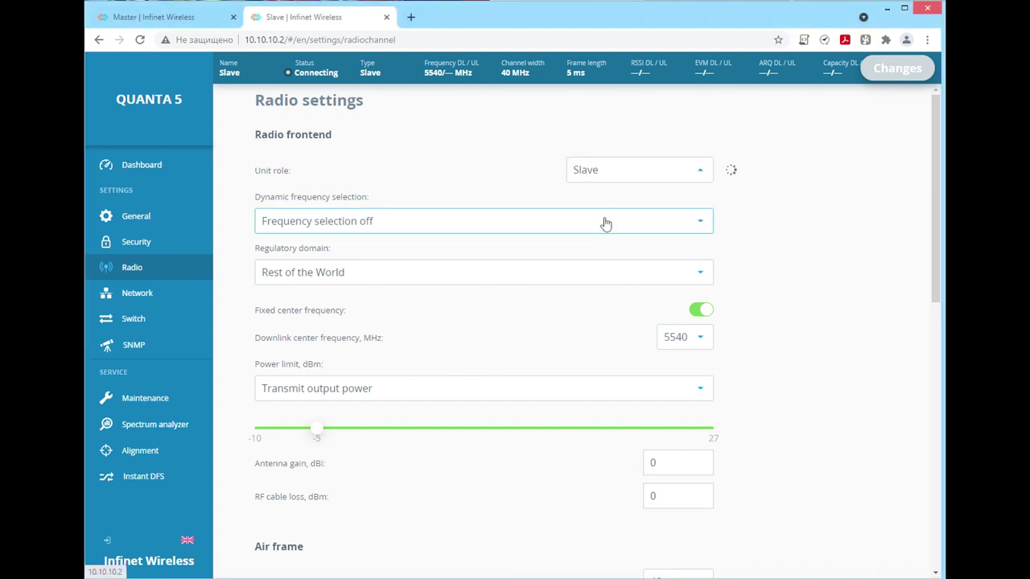
left_click(517, 274)
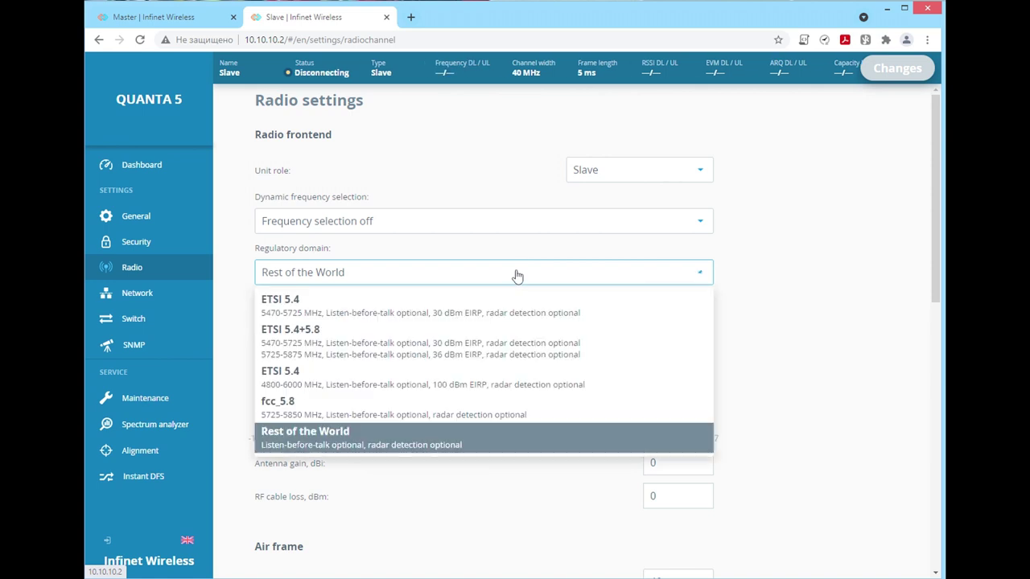
left_click(338, 439)
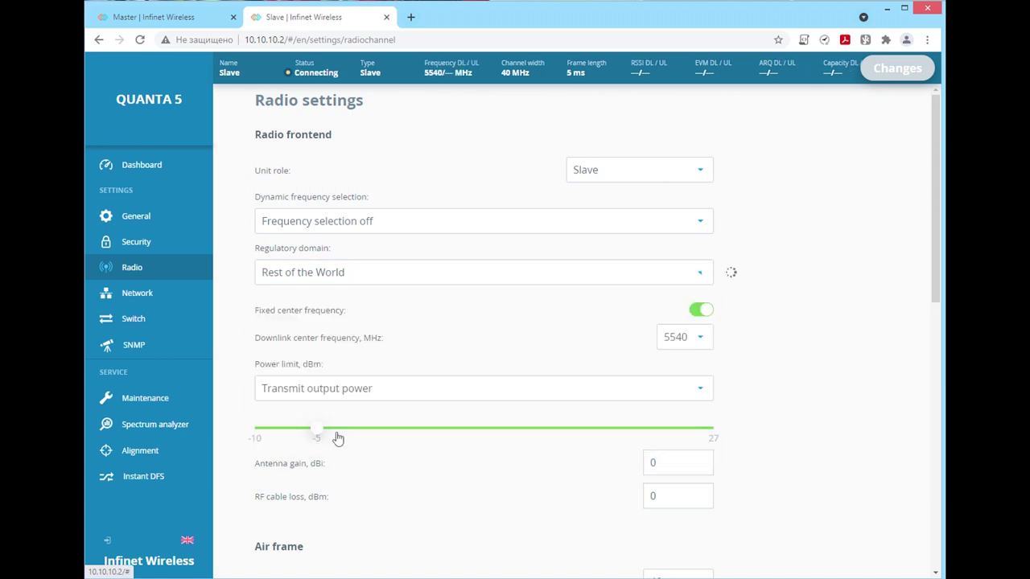
left_click(682, 345)
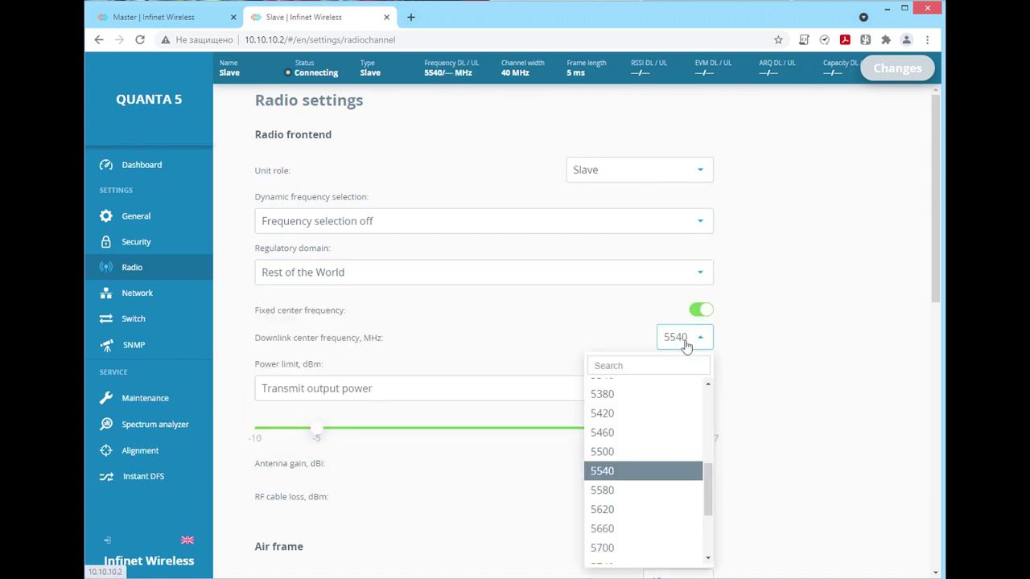
left_click(613, 451)
Step: Keep 40 MHz channel width and 5 ms frame length, then return to the Master tab
scroll(770, 356, "down", 3)
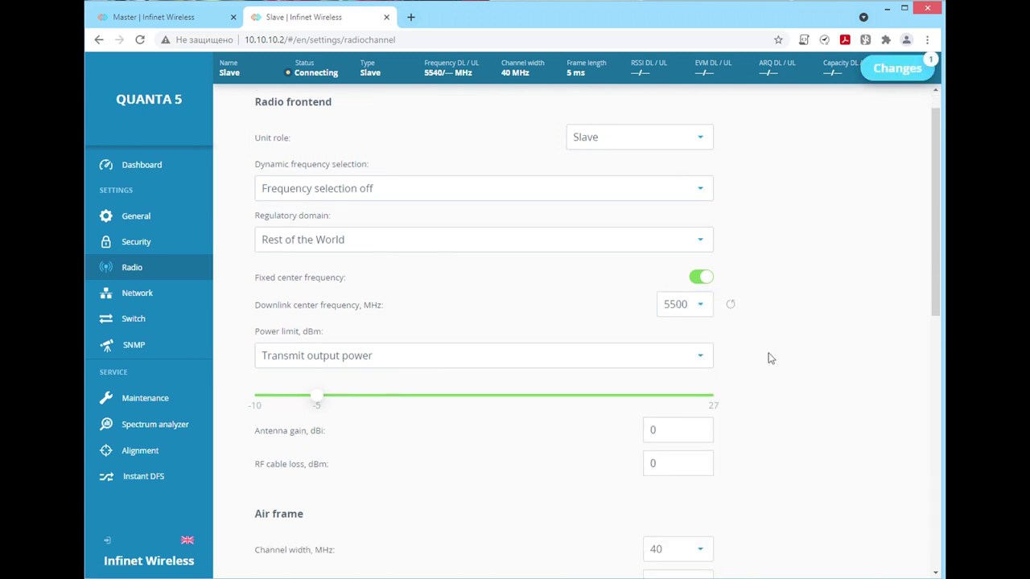
left_click(707, 332)
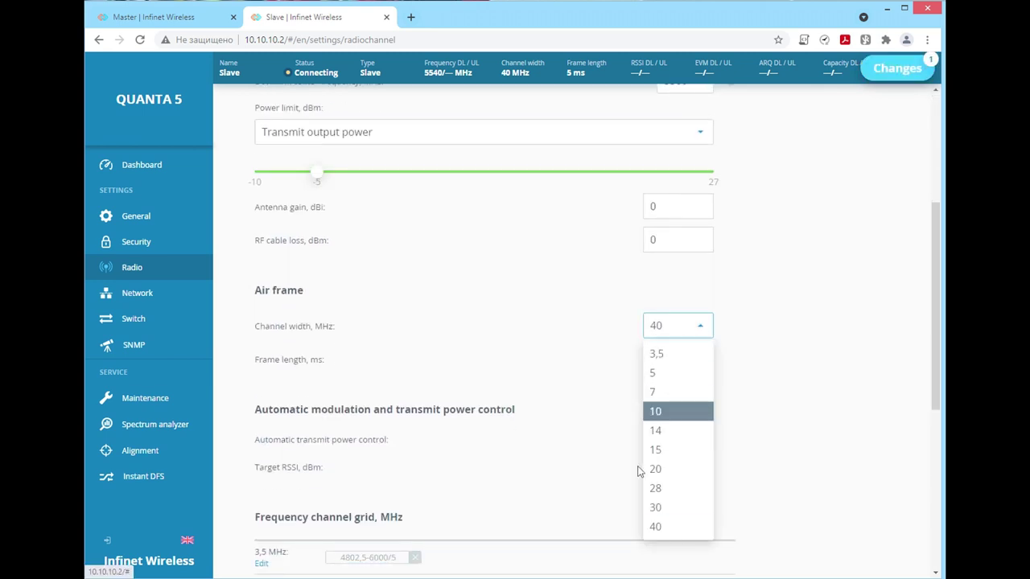
left_click(680, 525)
left_click(681, 364)
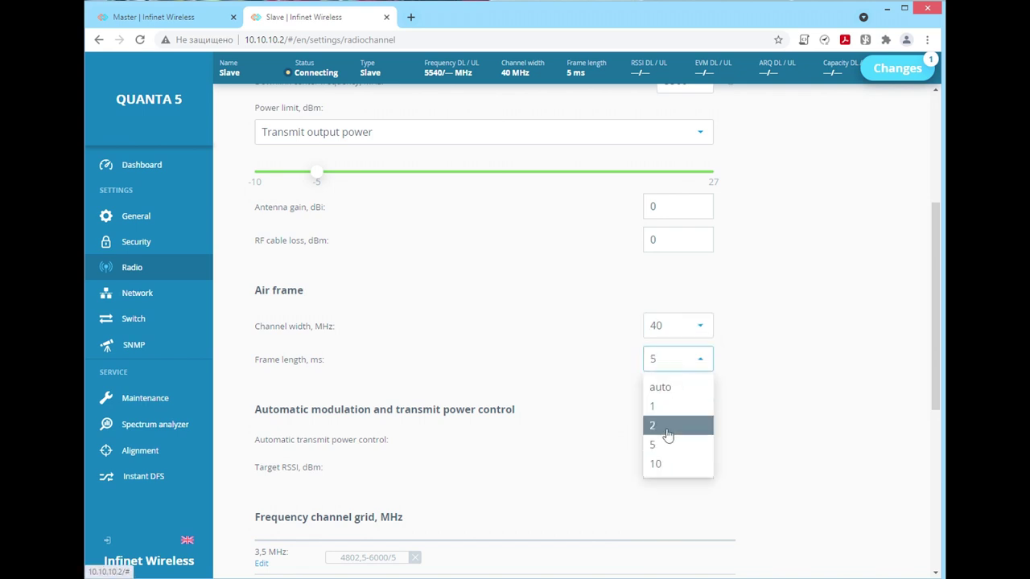
left_click(662, 447)
key("ctrl+shift+Tab")
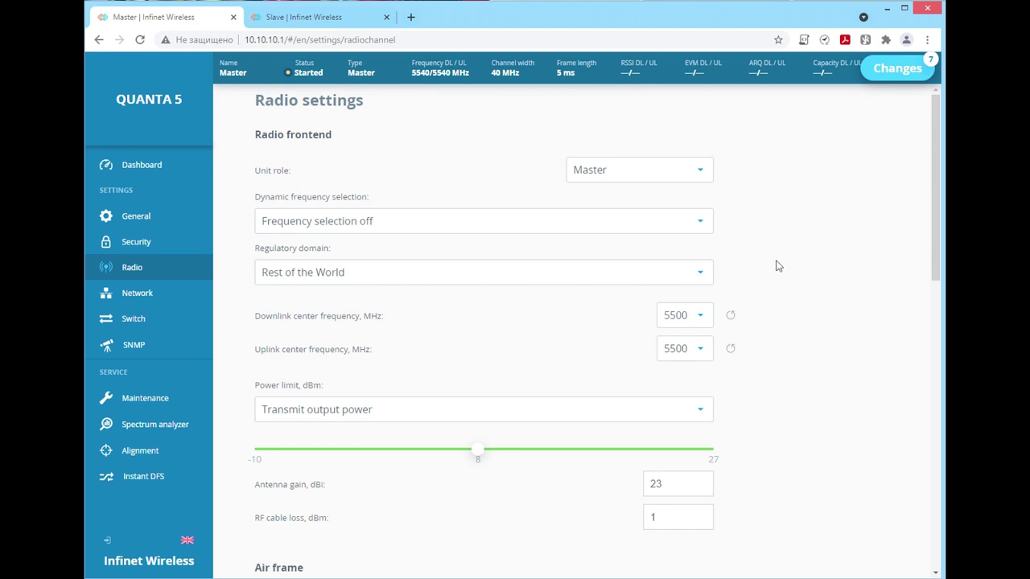
scroll(767, 264, "down", 1)
scroll(766, 264, "down", 1)
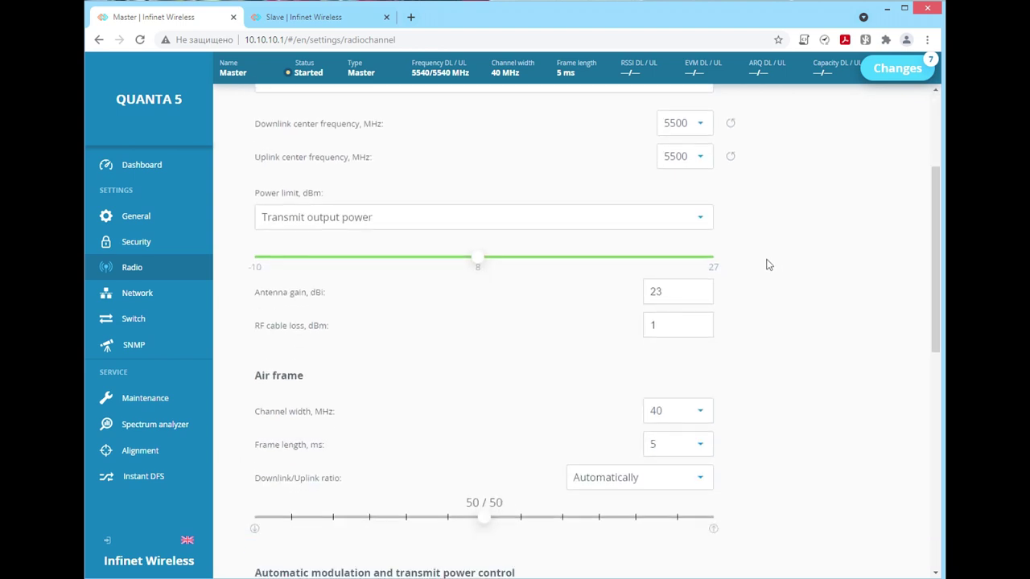
scroll(768, 265, "down", 1)
scroll(769, 265, "down", 1)
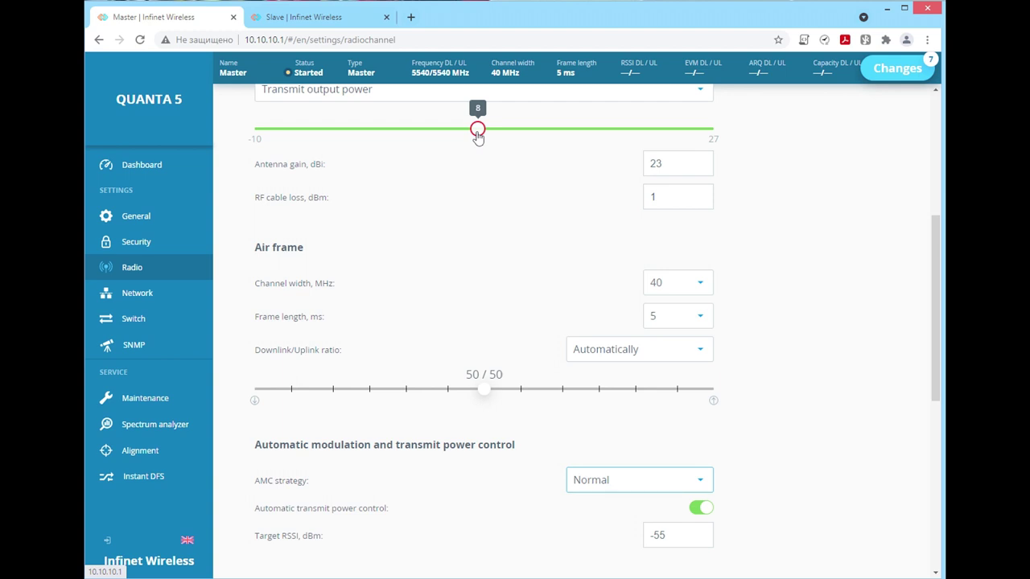
mouse_move(483, 516)
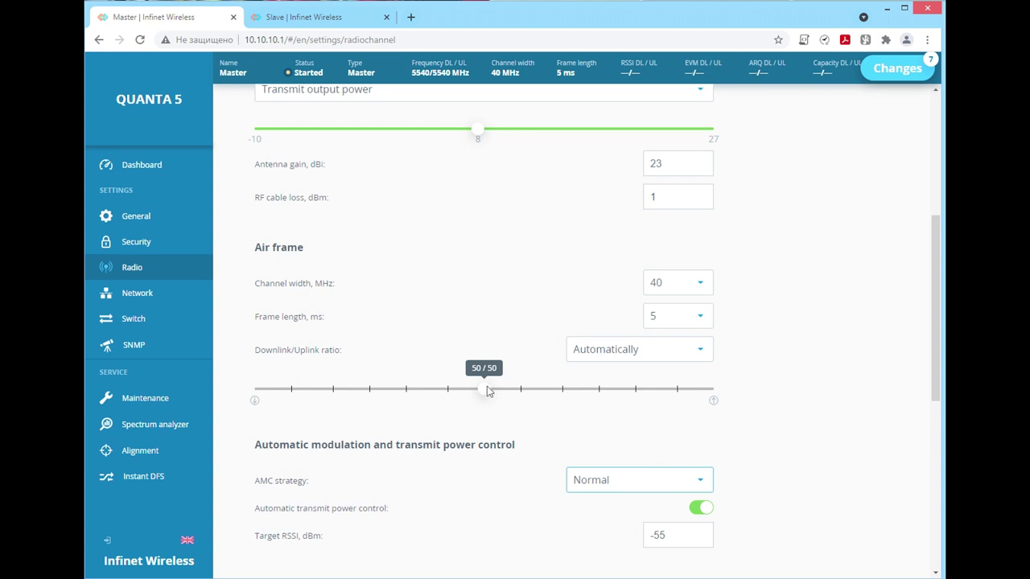
left_click(678, 489)
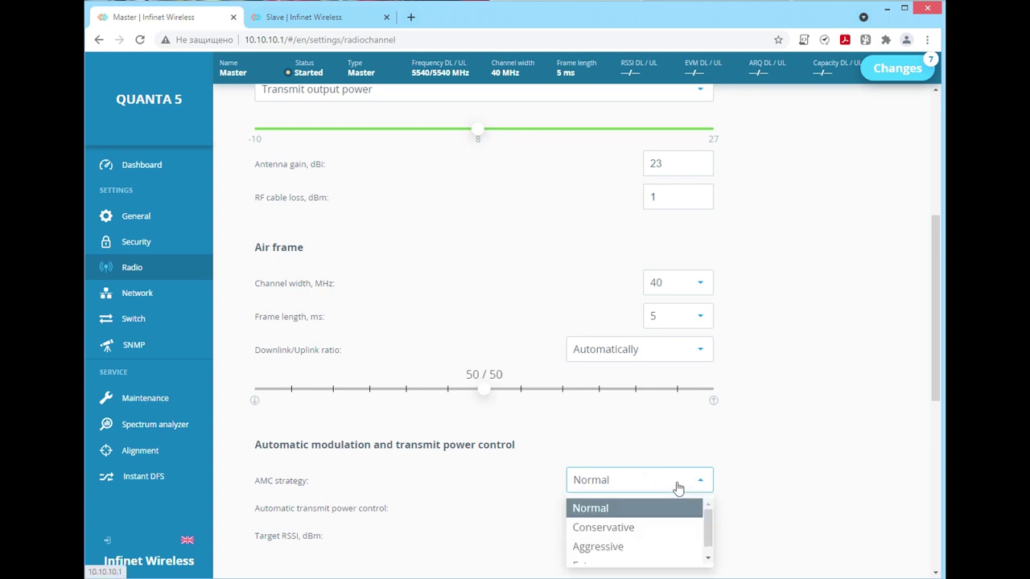
left_click(679, 489)
left_click_drag(681, 535, 653, 535)
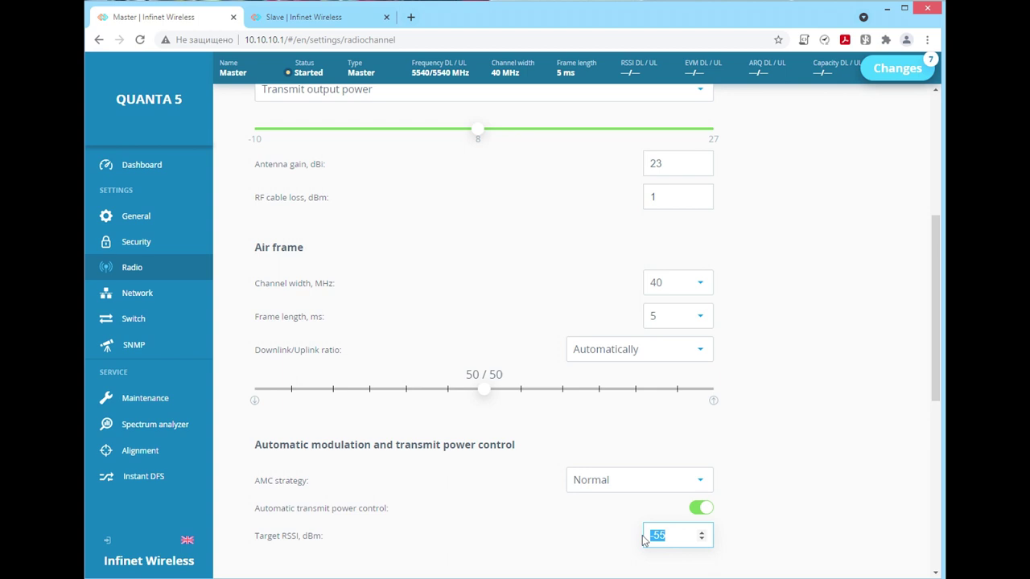
left_click(818, 384)
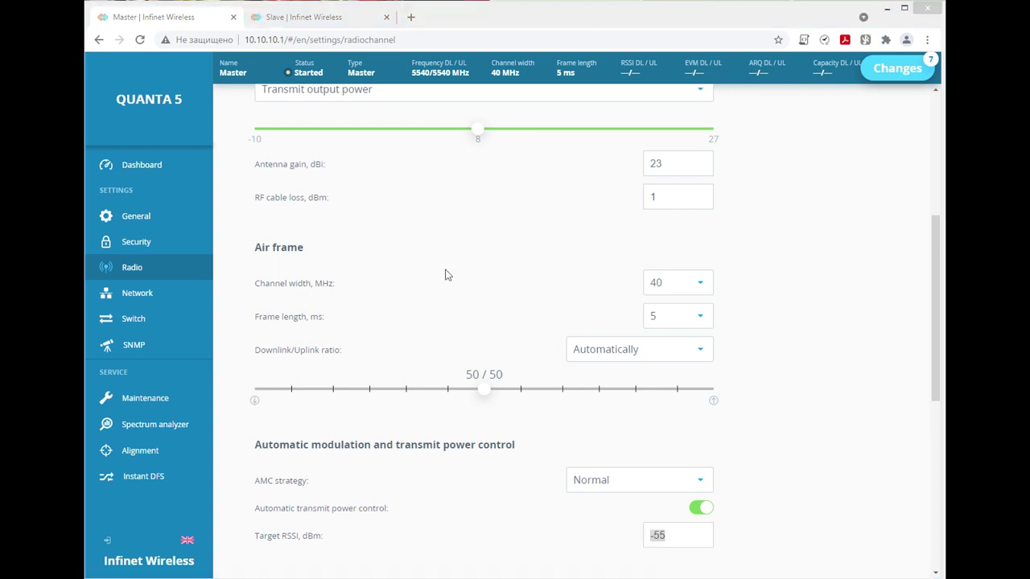
triple_click(259, 167)
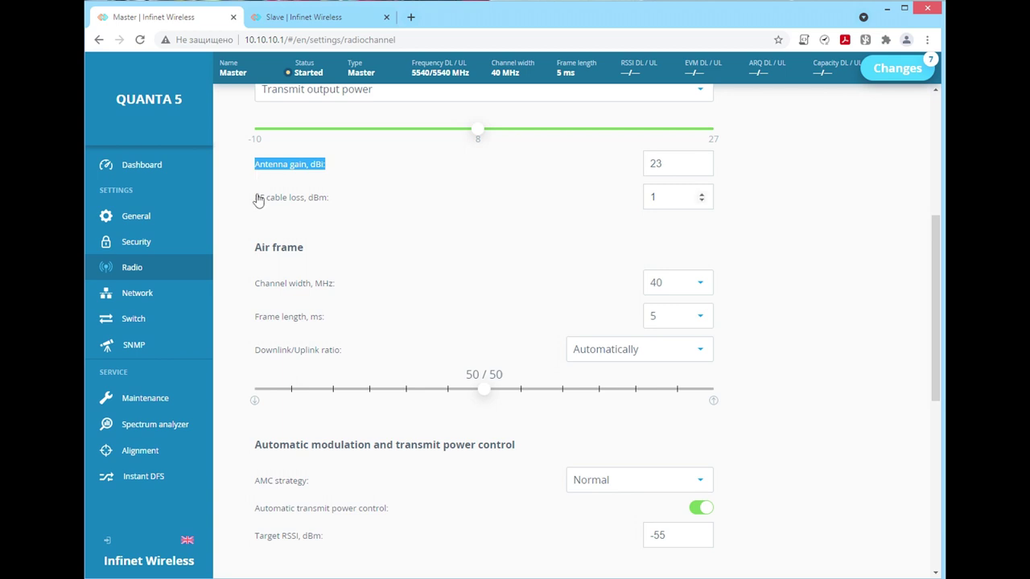
triple_click(258, 202)
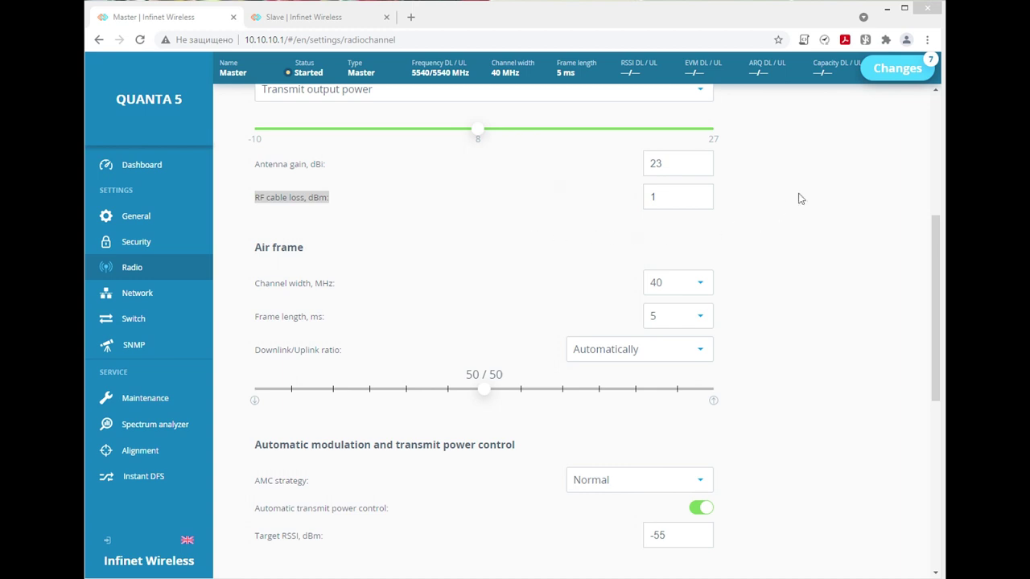
Step: Apply the pending global changes and confirm the dashboard shows the link Connected at 5500 MHz
left_click(886, 71)
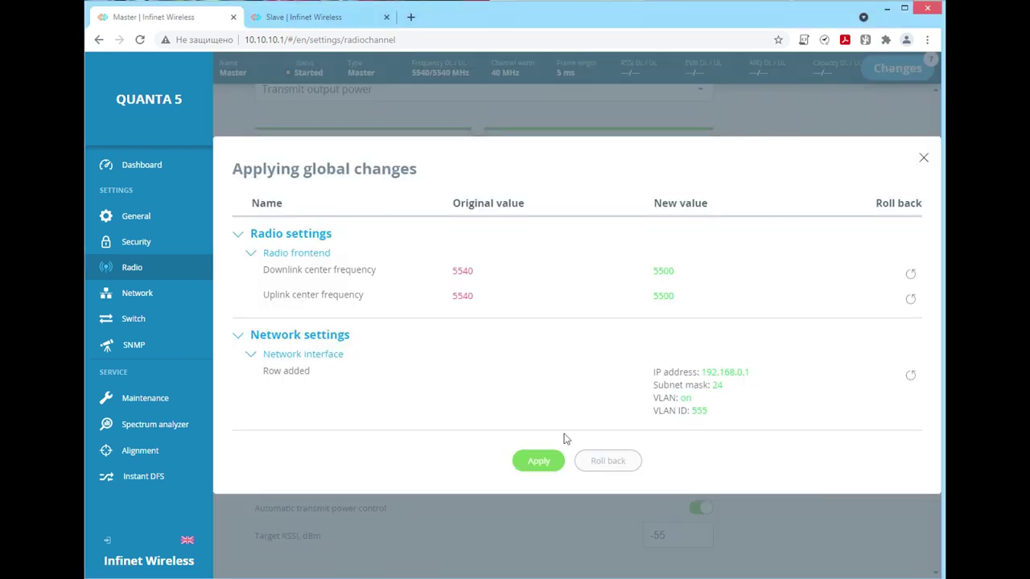
left_click(539, 462)
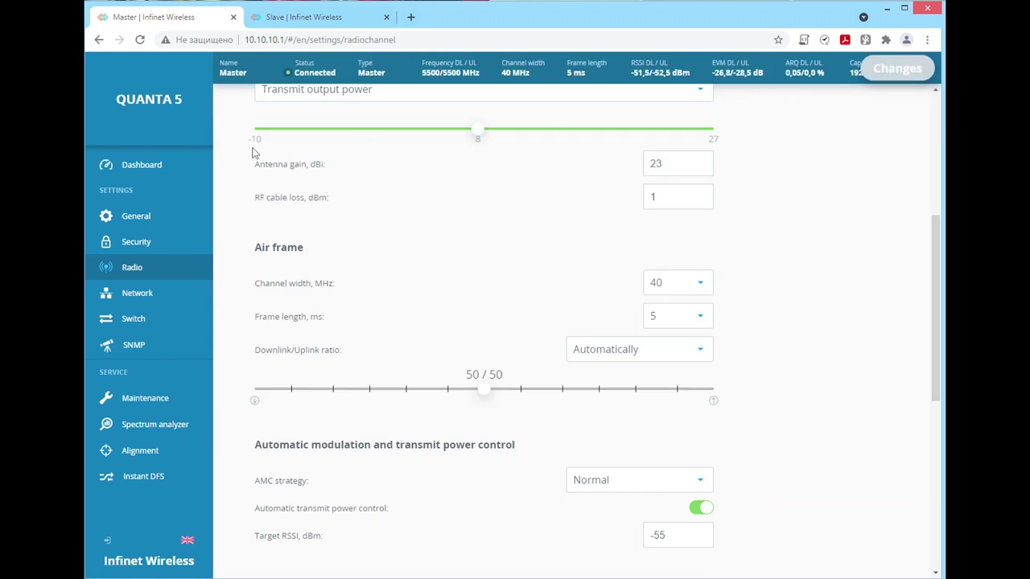
left_click(151, 165)
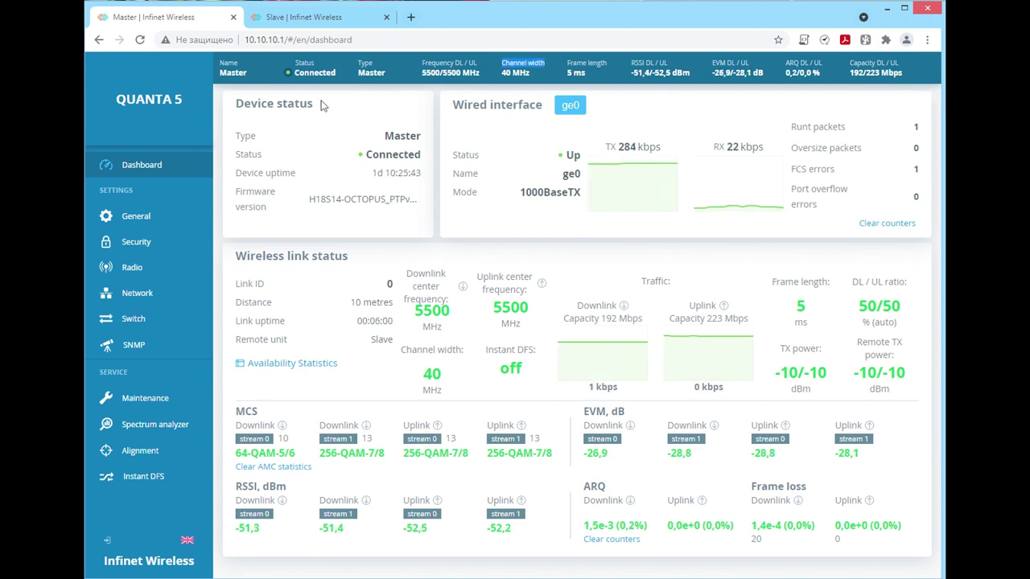
double_click(319, 74)
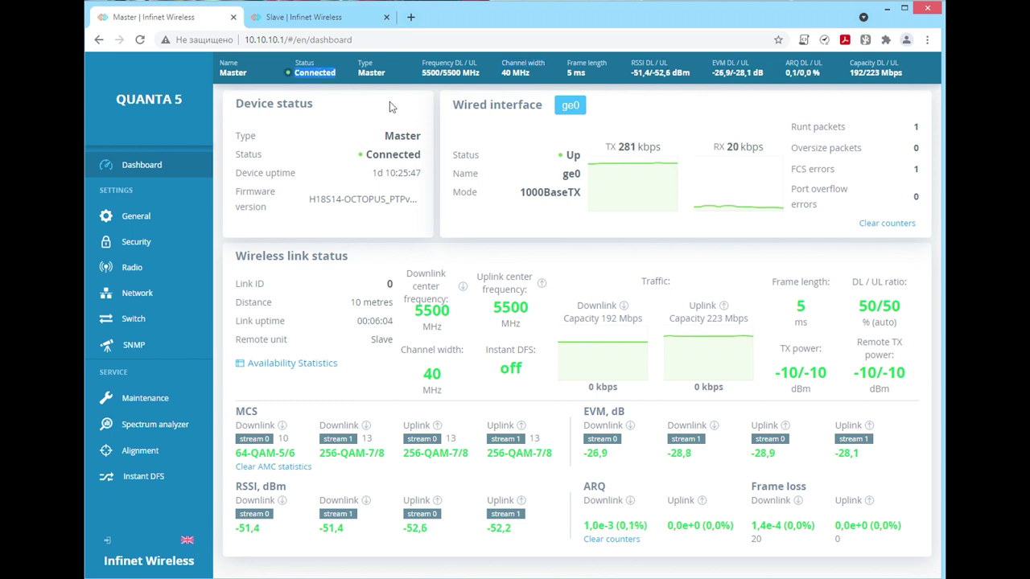
triple_click(429, 60)
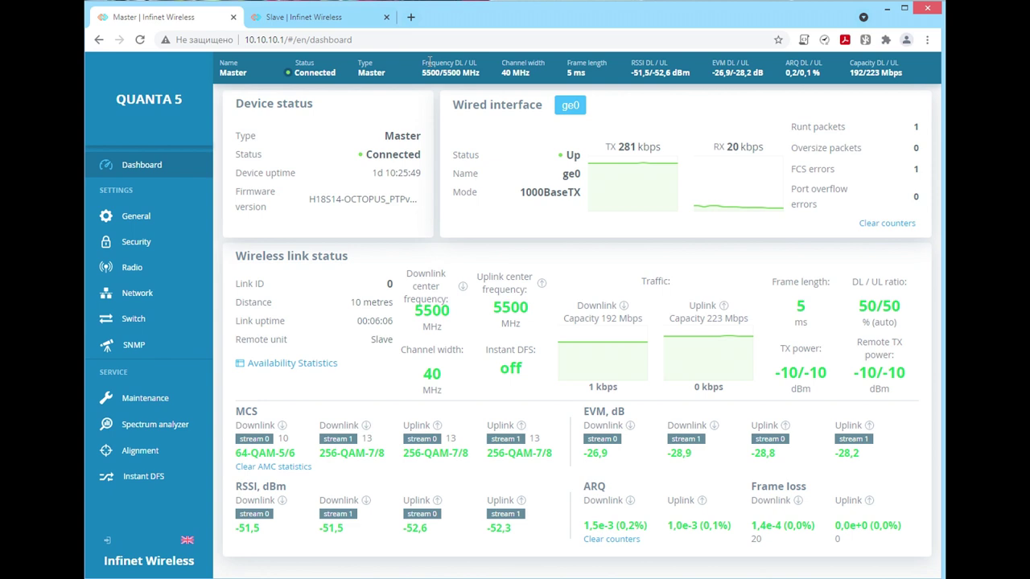
triple_click(510, 63)
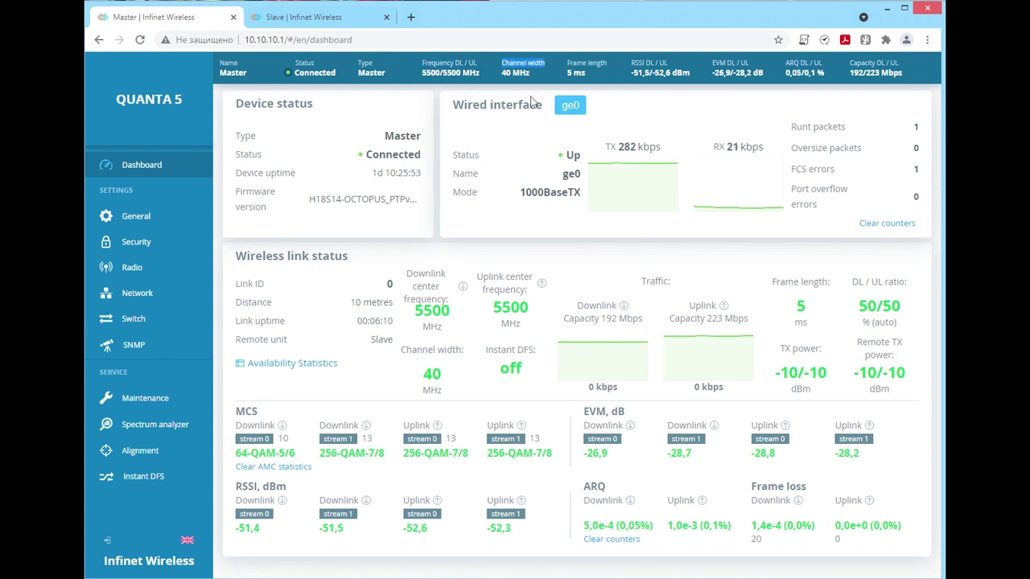
double_click(573, 62)
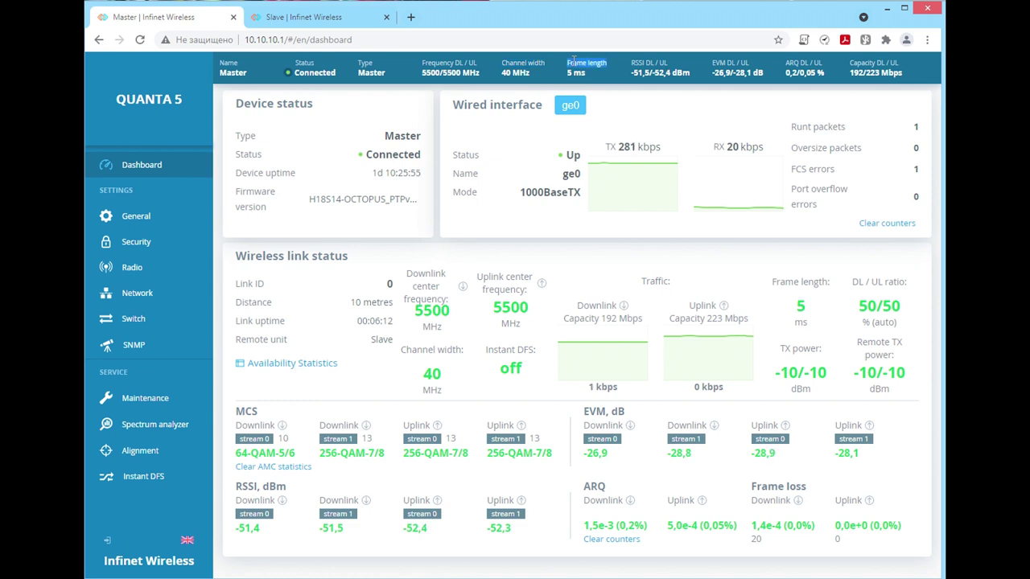
left_click(339, 155)
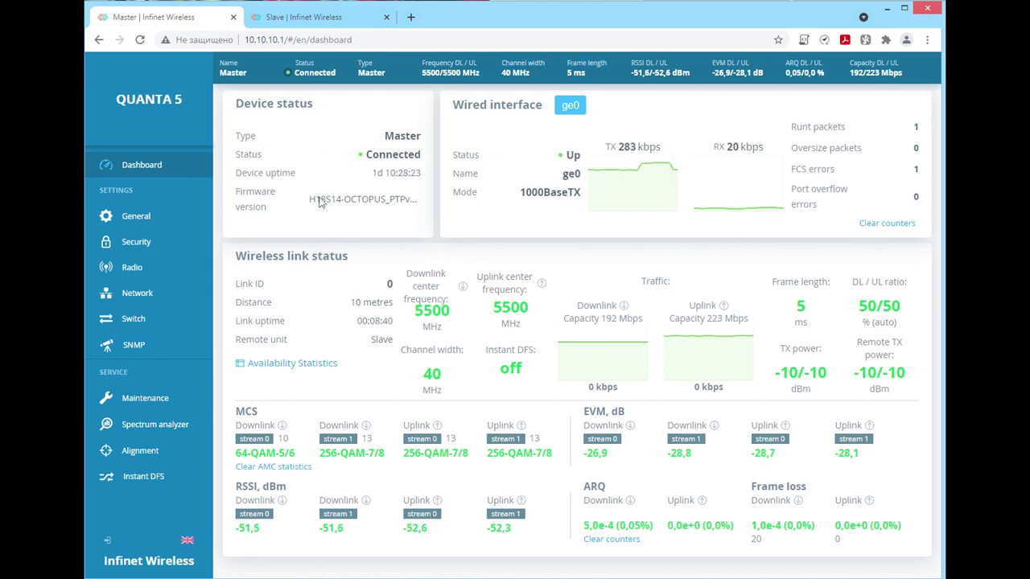
double_click(250, 412)
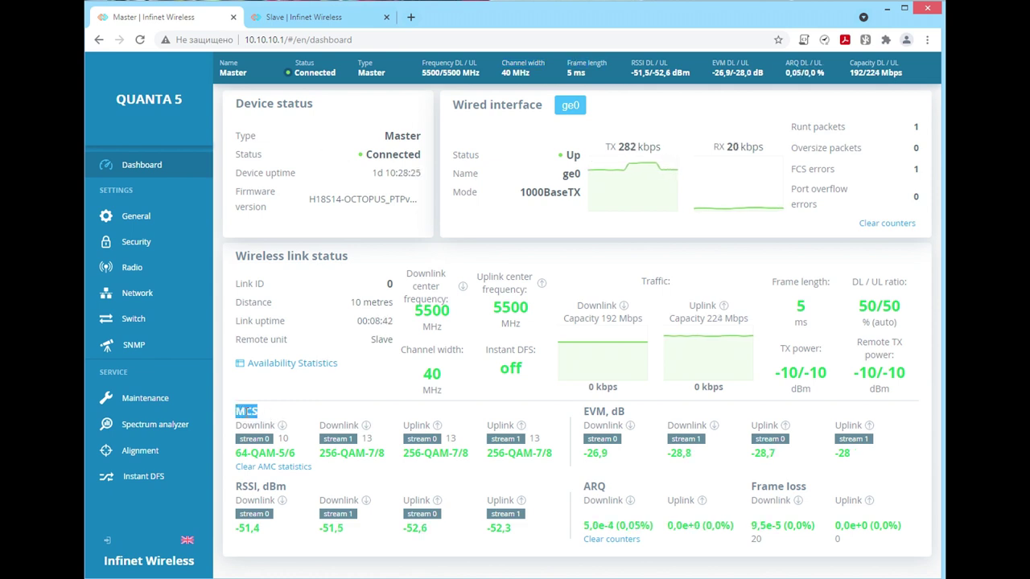
triple_click(252, 488)
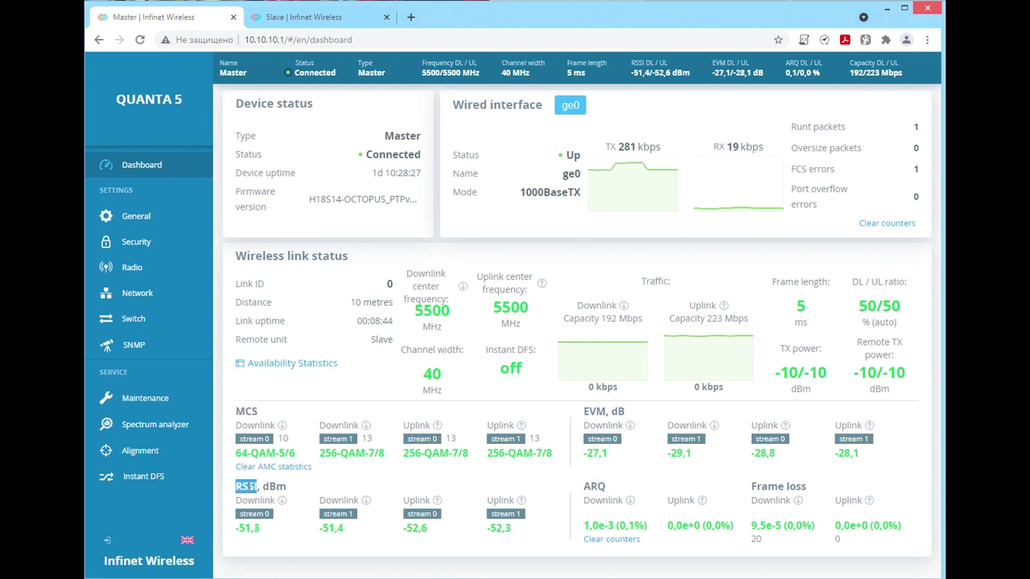
double_click(283, 439)
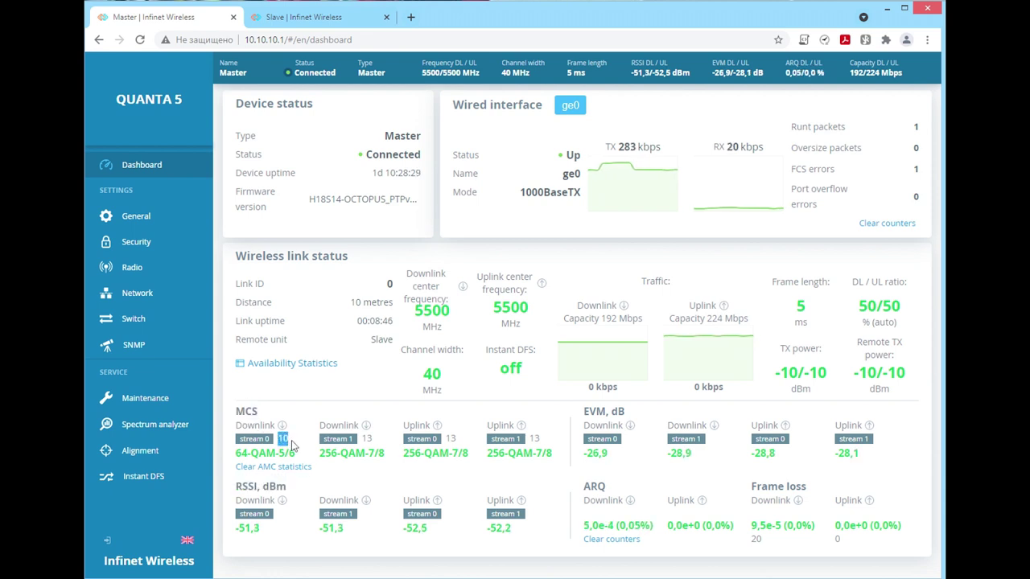
triple_click(596, 412)
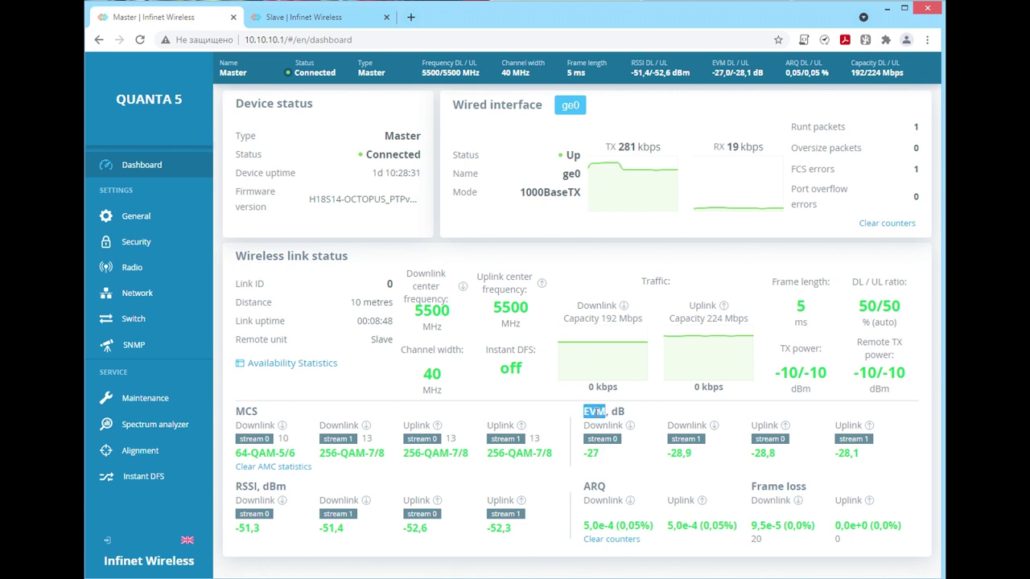
left_click(595, 415)
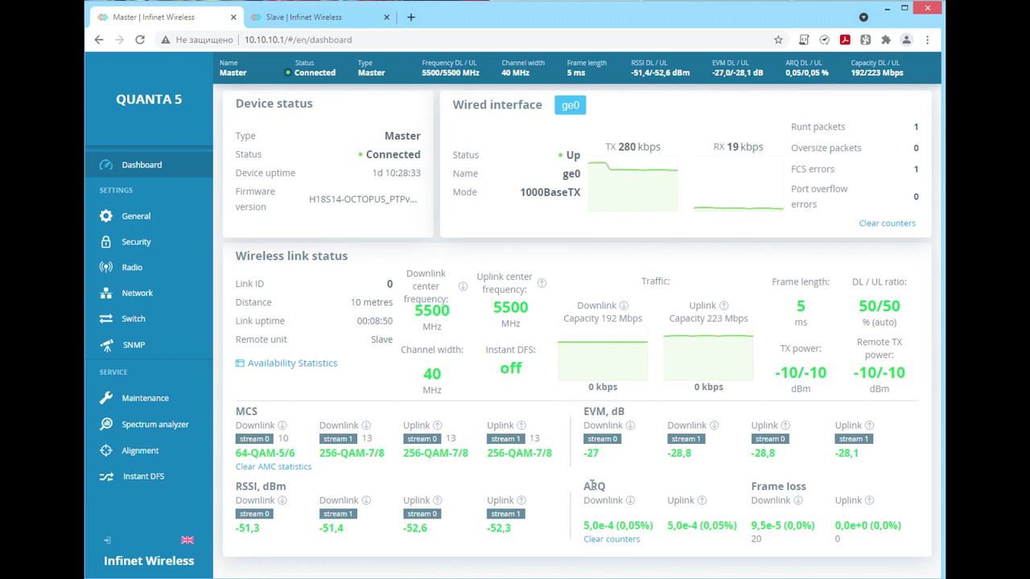
double_click(592, 486)
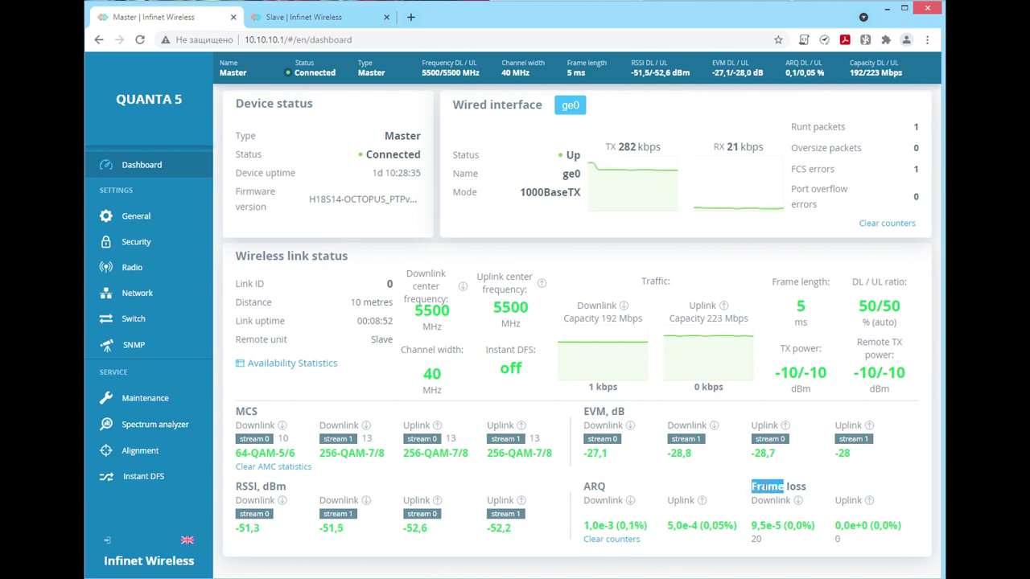